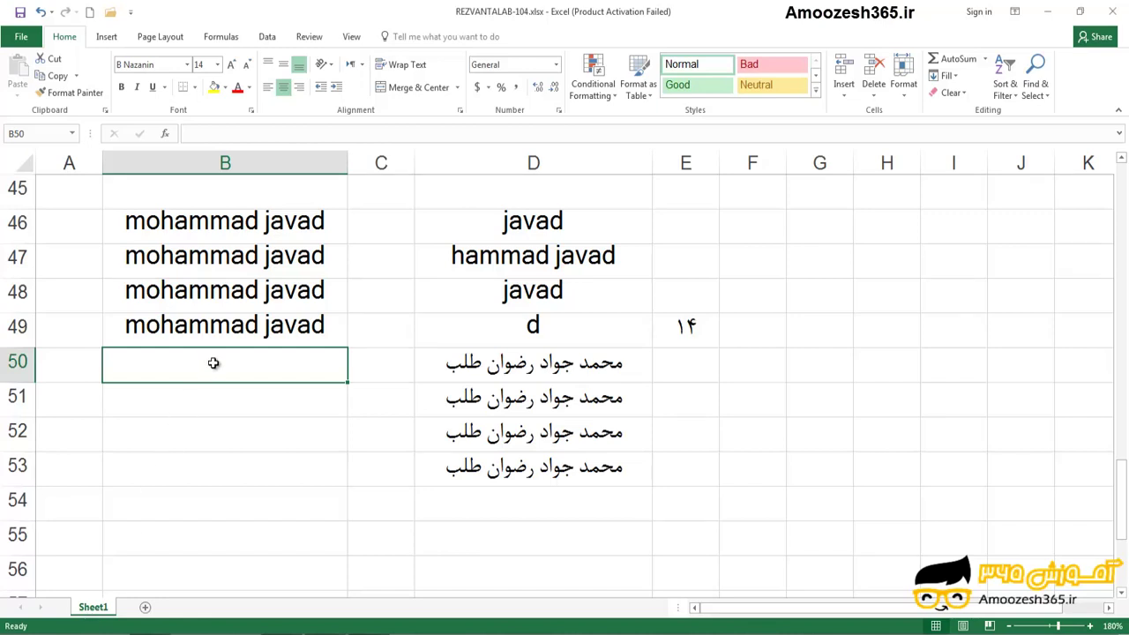
Enter the formula =RIGHT(D50,5) in cell B50 to extract the last five characters of D50
{"action": "type", "text": "=rig"}
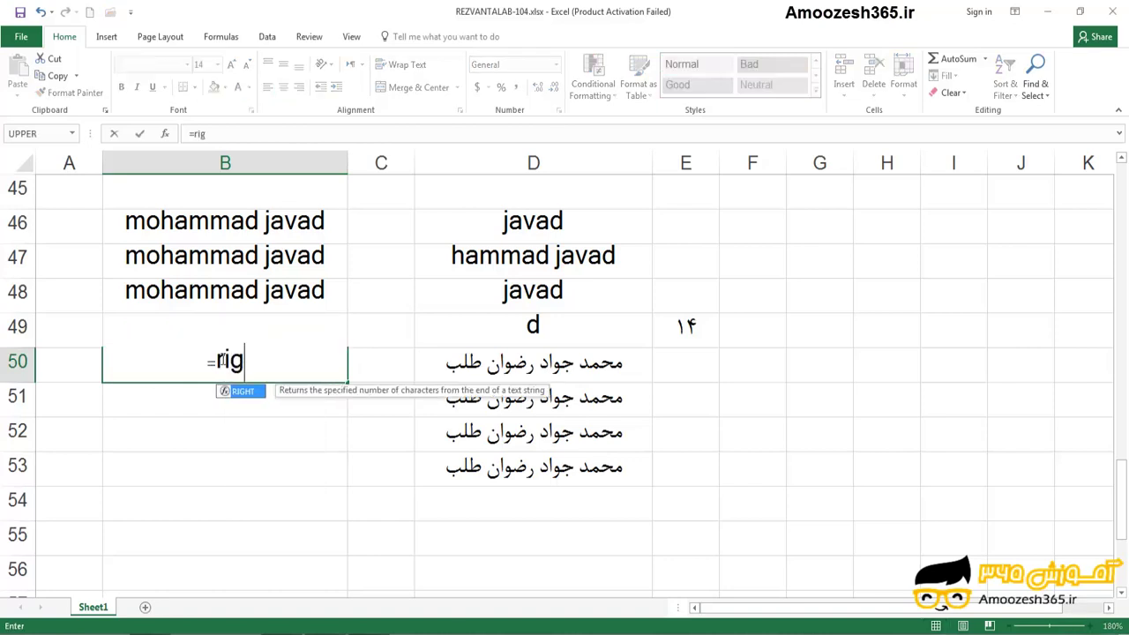
{"action": "type", "text": "ht("}
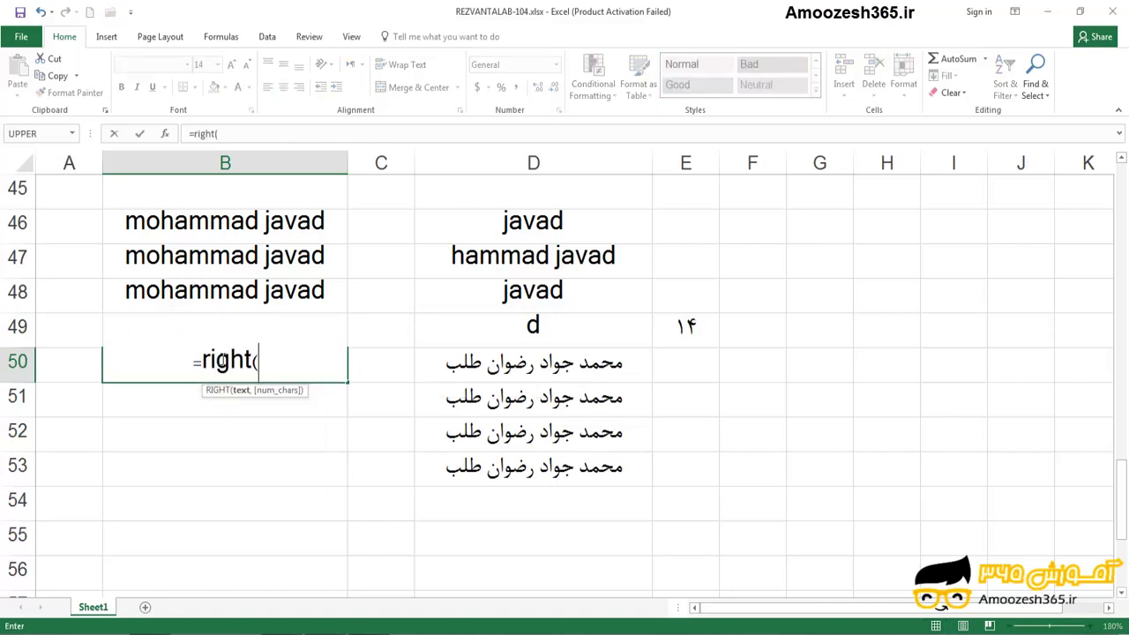
{"action": "left_click", "coordinate": [468, 361]}
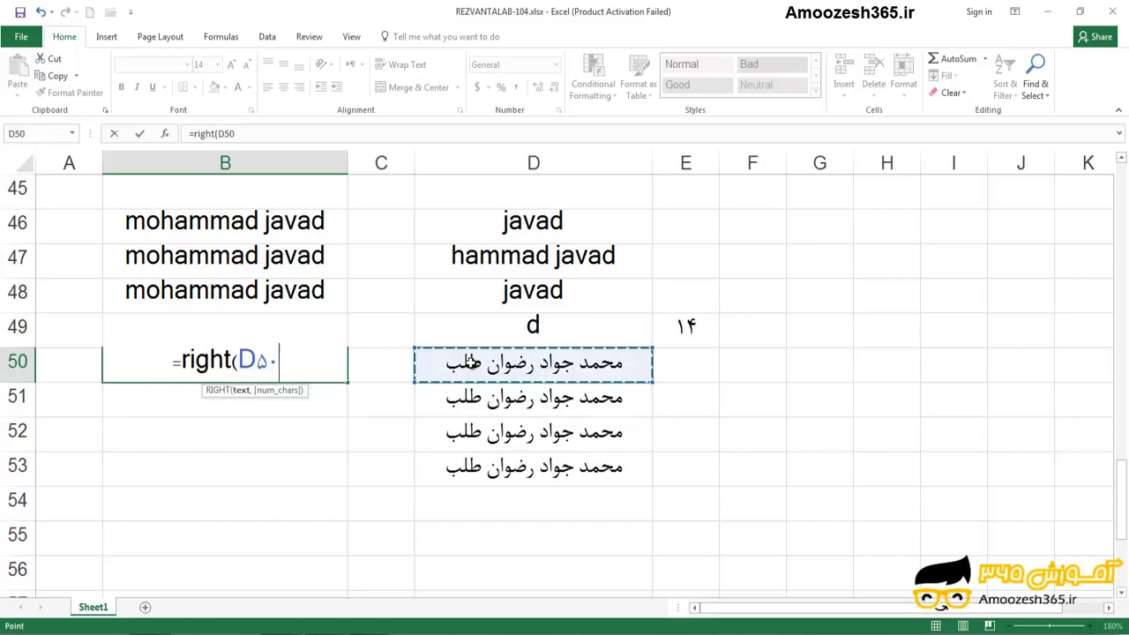
{"action": "type", "text": ","}
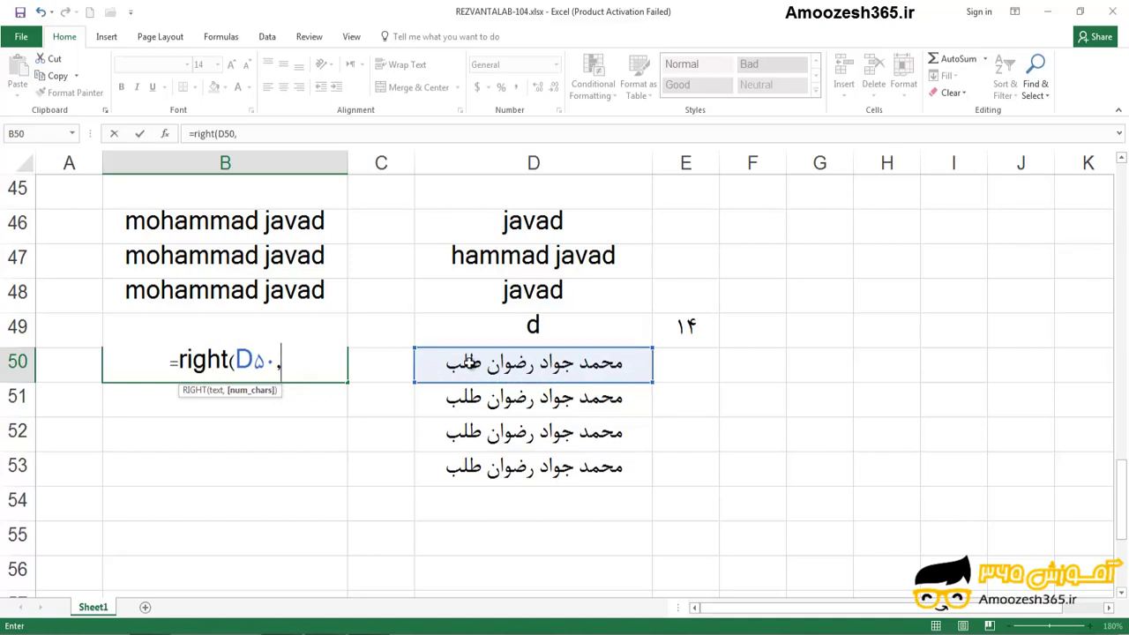
{"action": "type", "text": "5)"}
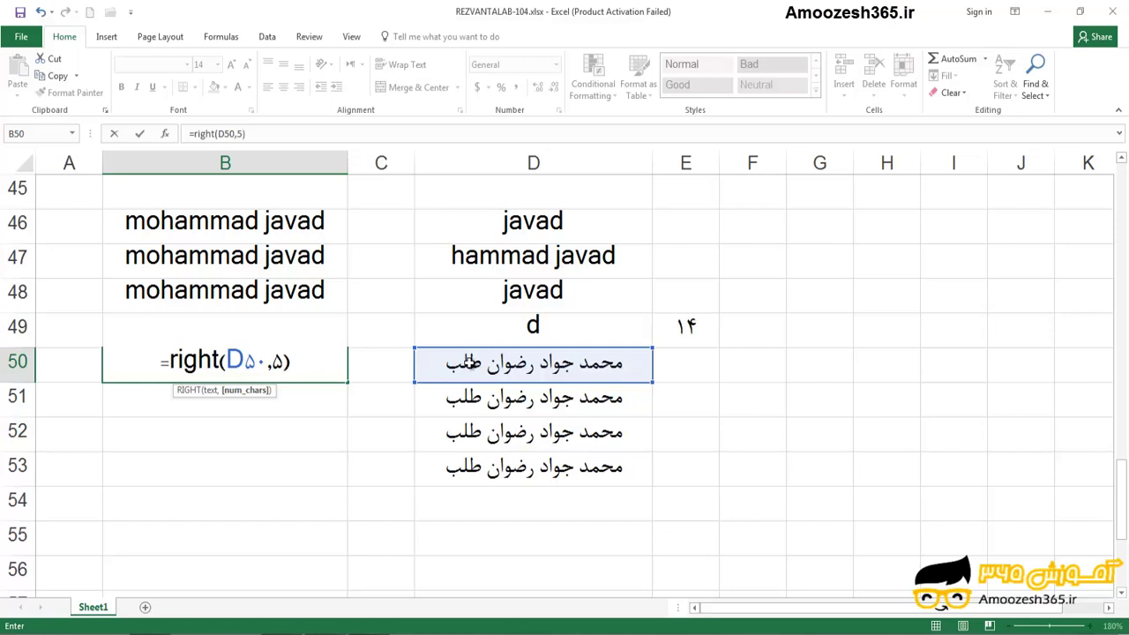
{"action": "key", "text": "Return"}
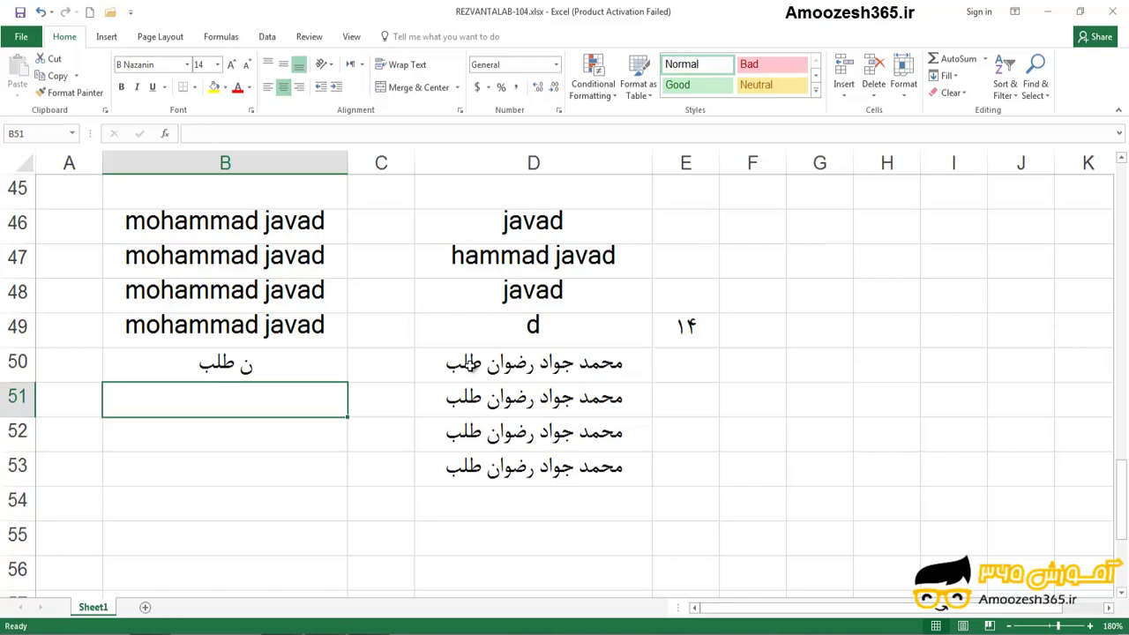
{"action": "left_click", "coordinate": [284, 372]}
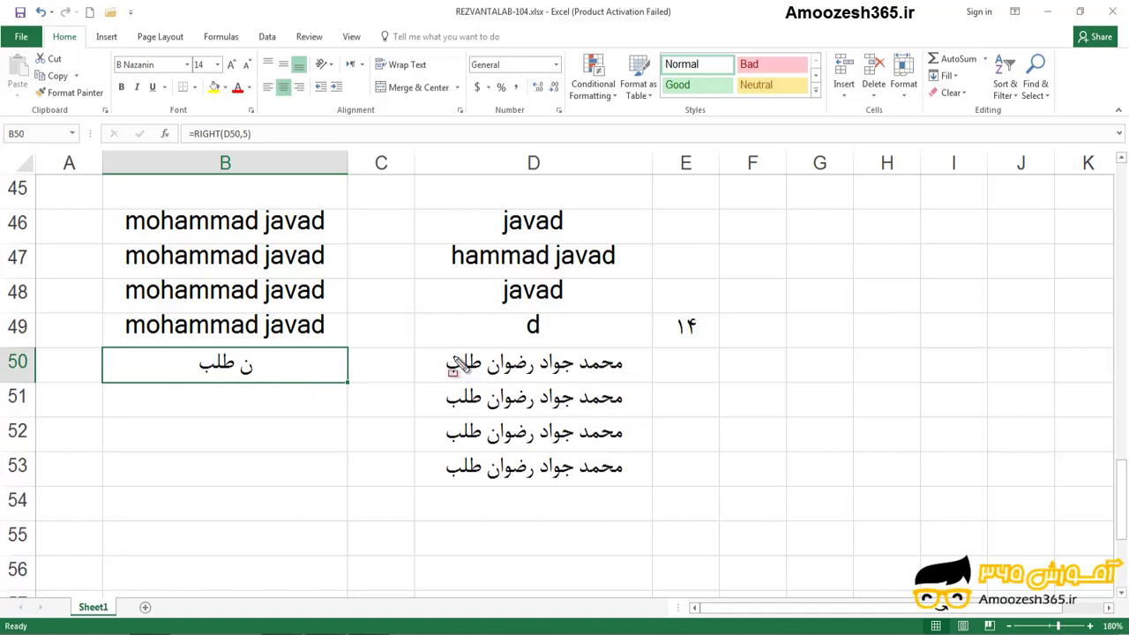
{"action": "left_click_drag", "start_coordinate": [443, 349], "coordinate": [498, 381]}
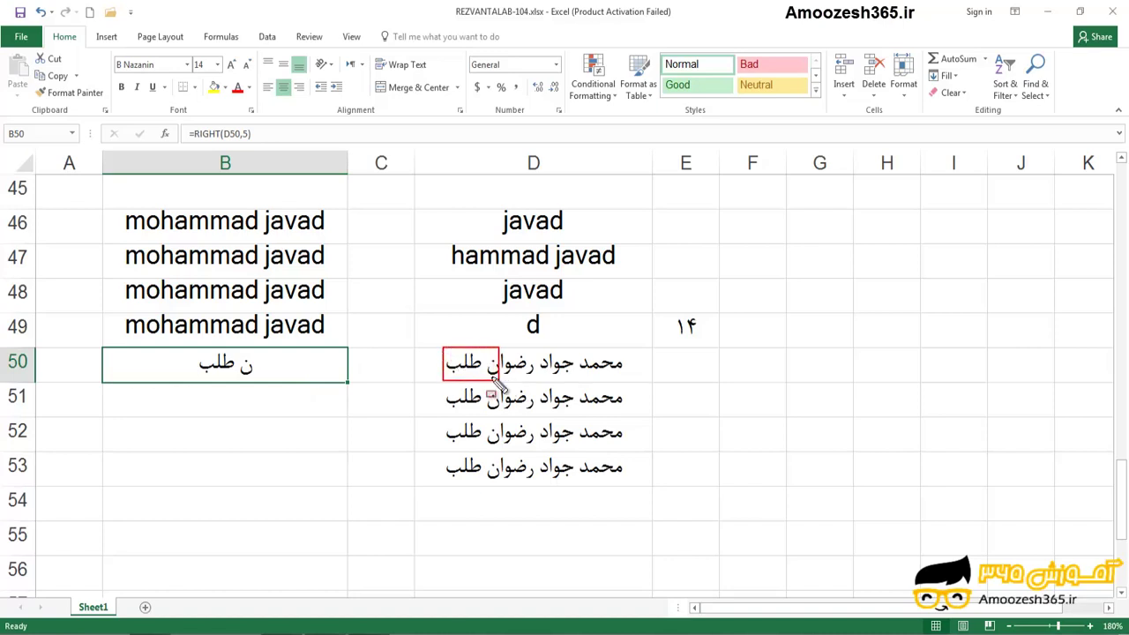
{"action": "key", "text": "Escape"}
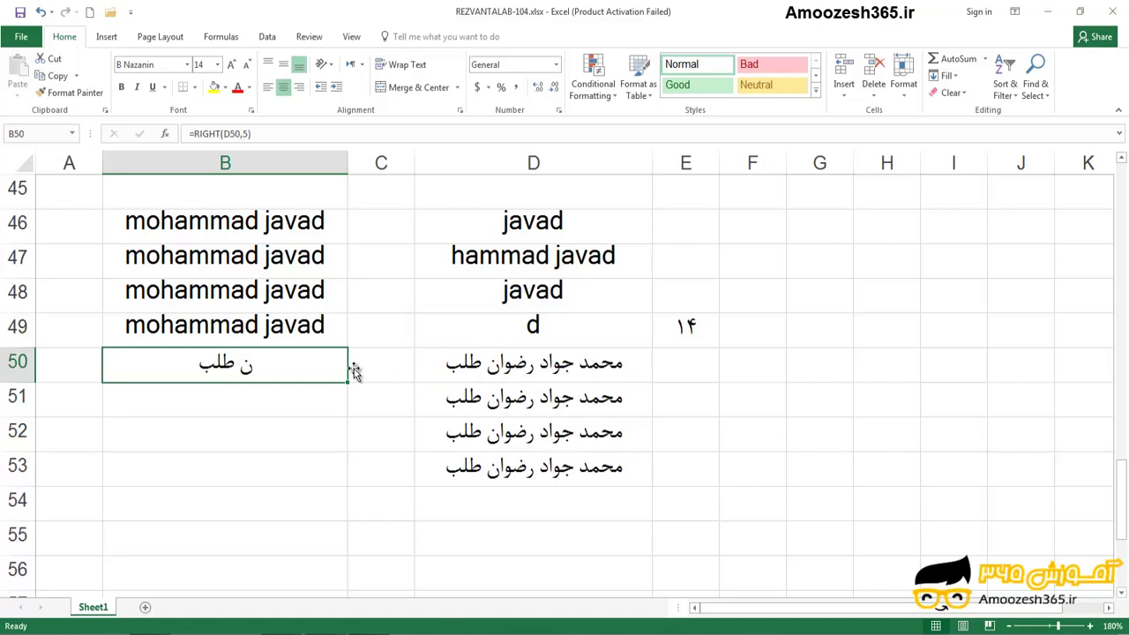
Change the number of characters in B50's RIGHT formula to 3
{"action": "double_click", "coordinate": [302, 370]}
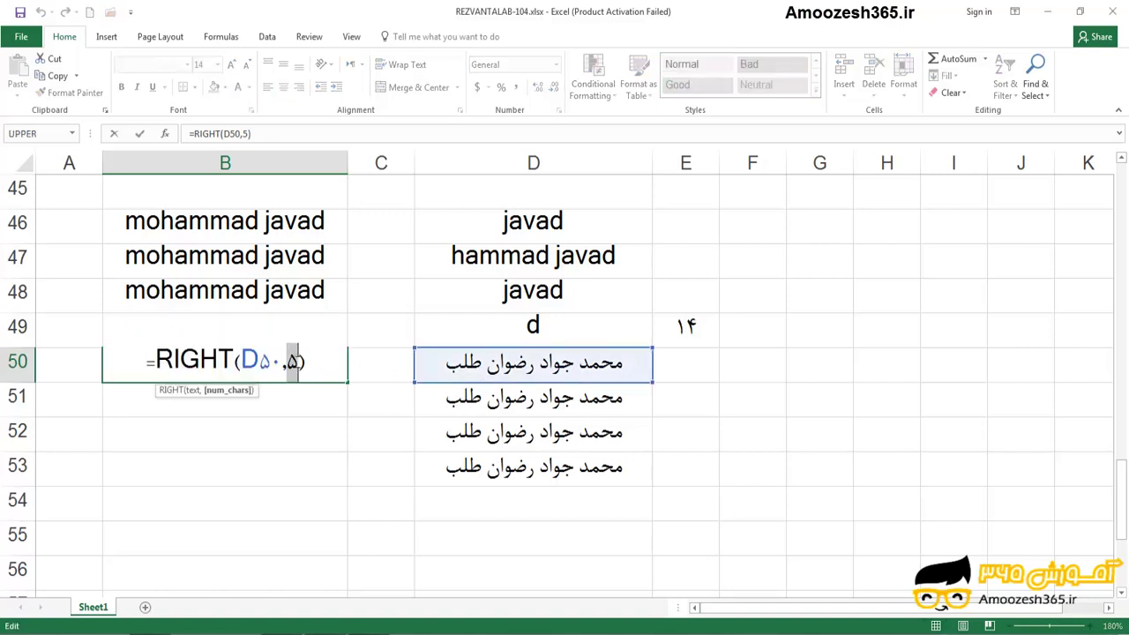
{"action": "type", "text": "3"}
{"action": "key", "text": "Return"}
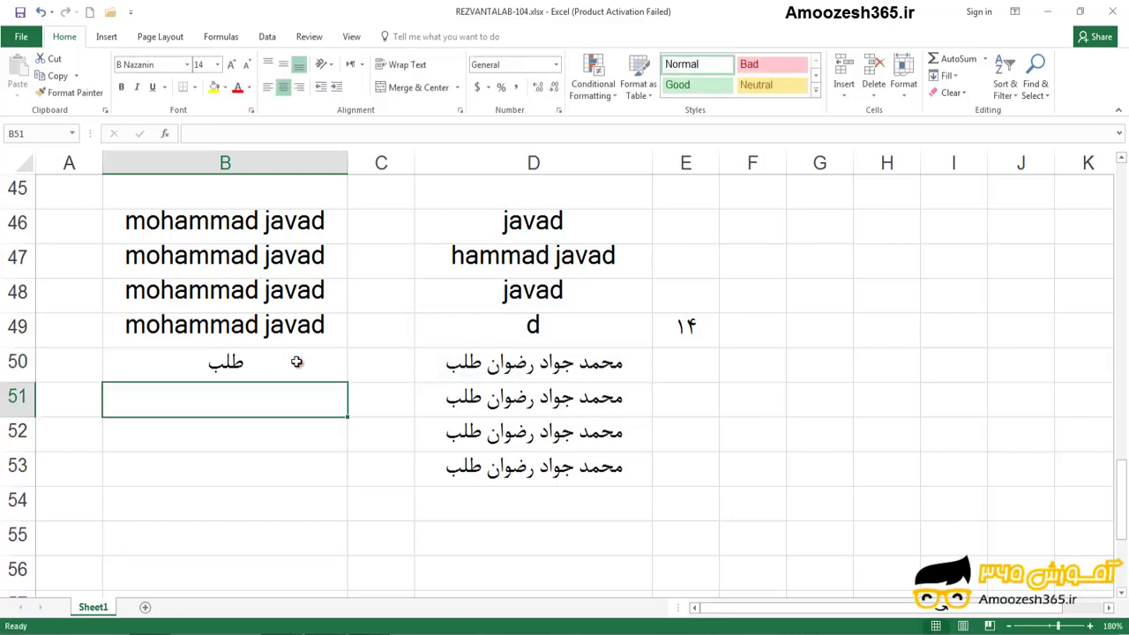
{"action": "left_click", "coordinate": [284, 368]}
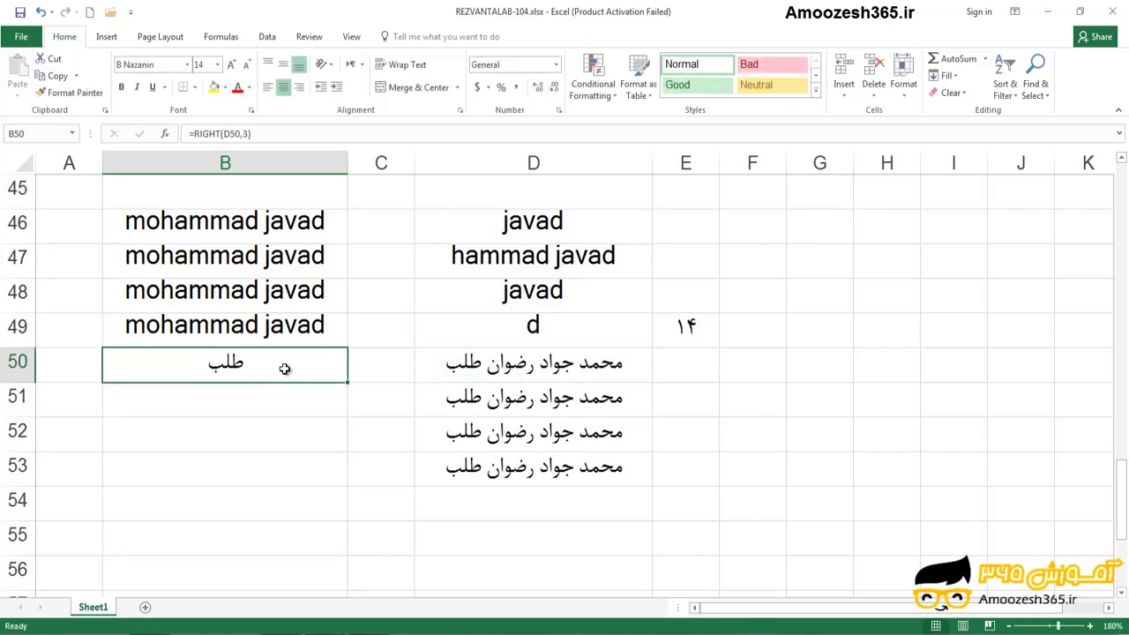
Enter the formula =RIGHT(D51,LEN(D51)-3) in cell B51 to drop the first three characters of D51
{"action": "left_click", "coordinate": [279, 402]}
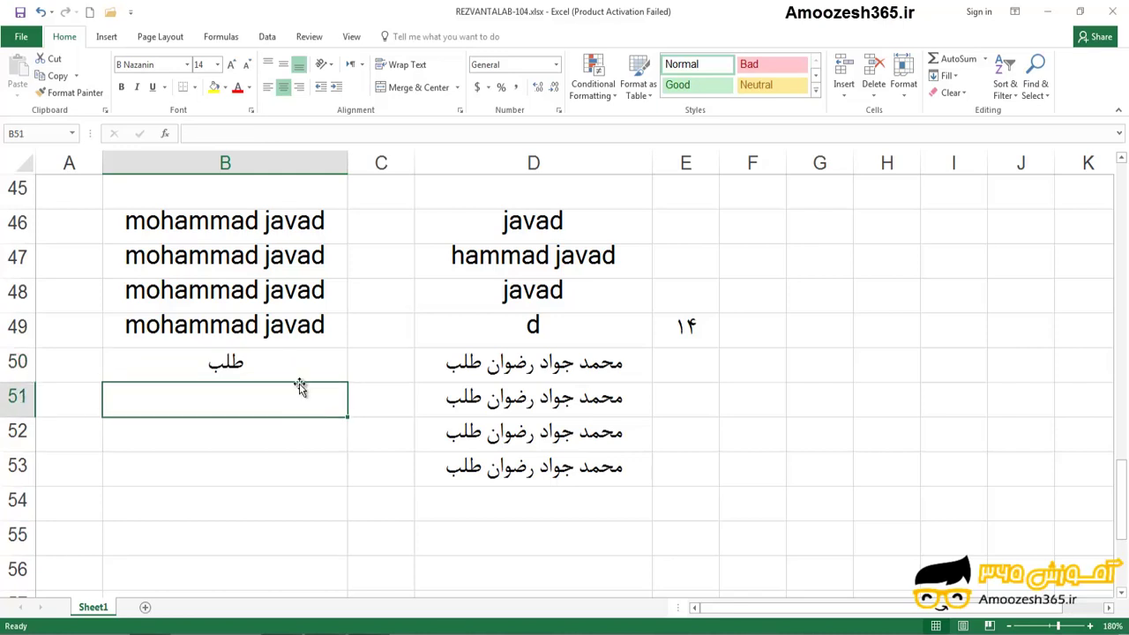
{"action": "type", "text": "="}
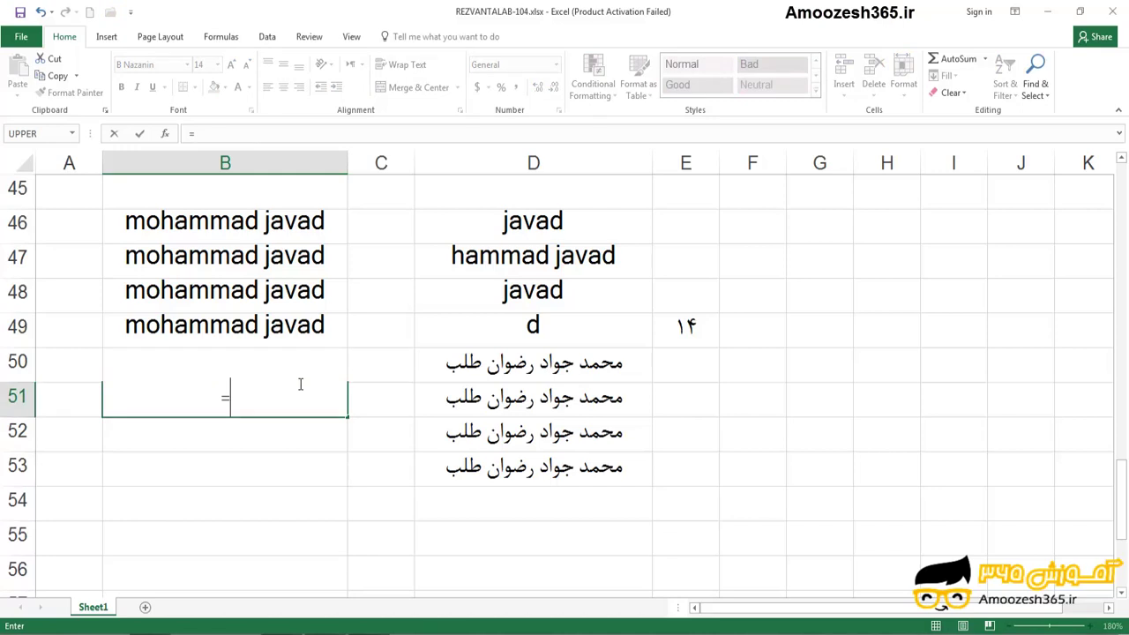
{"action": "type", "text": "r"}
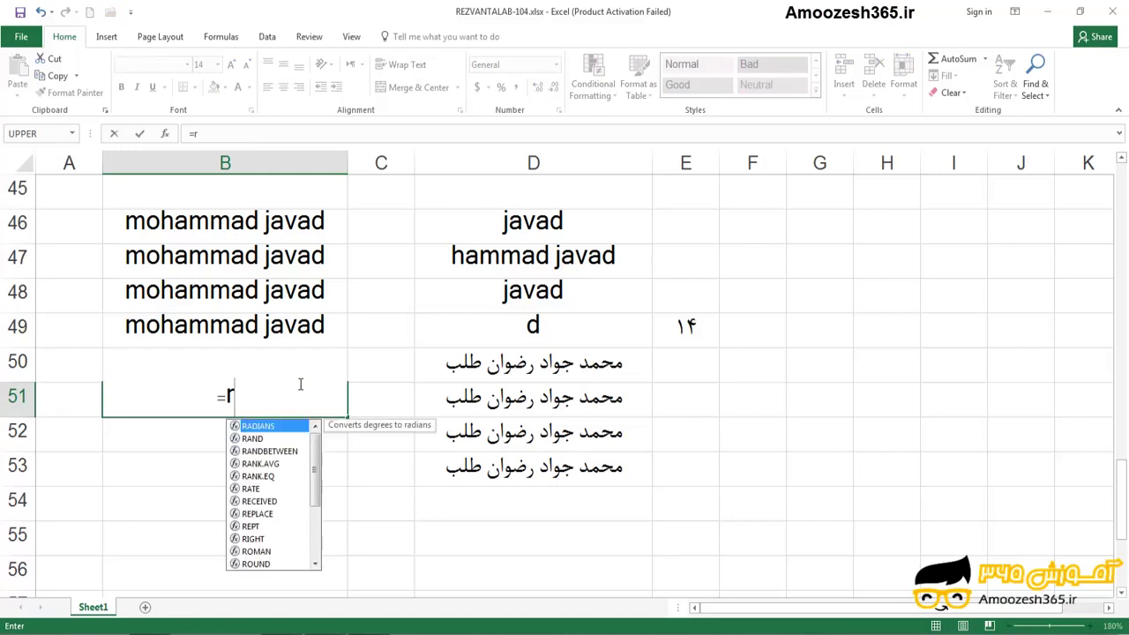
{"action": "type", "text": "ight"}
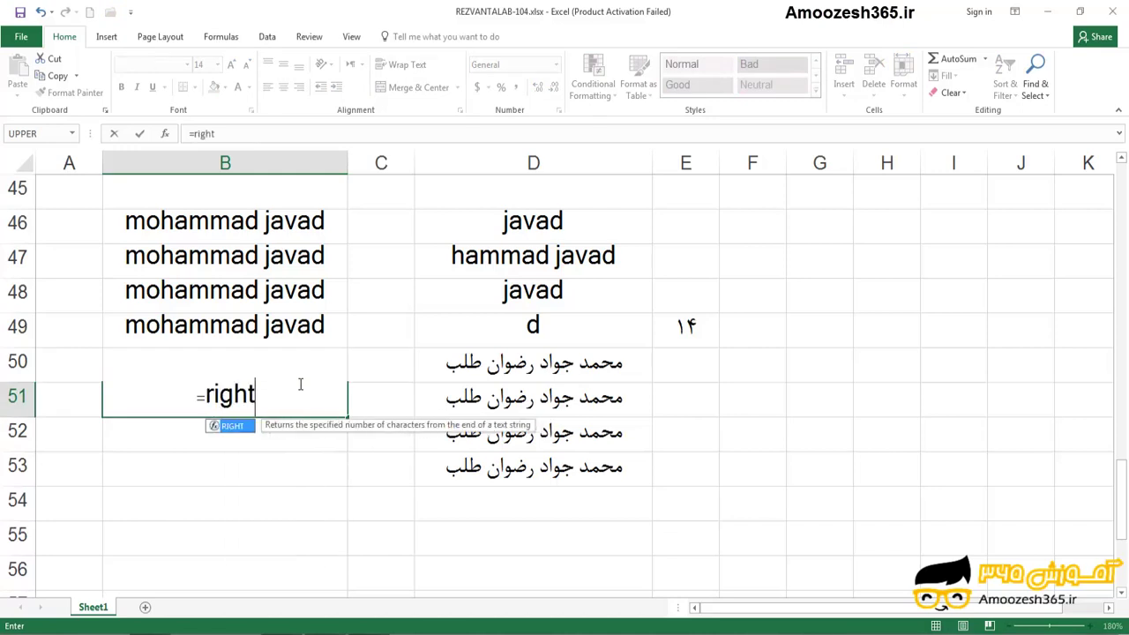
{"action": "type", "text": "("}
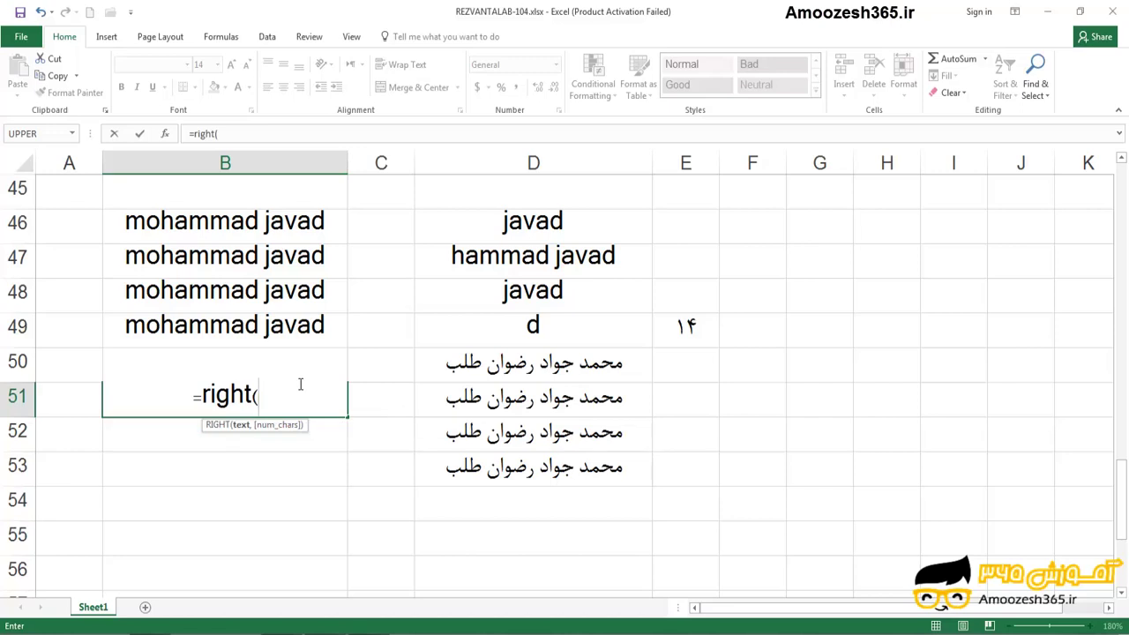
{"action": "left_click", "coordinate": [475, 402]}
{"action": "type", "text": ","}
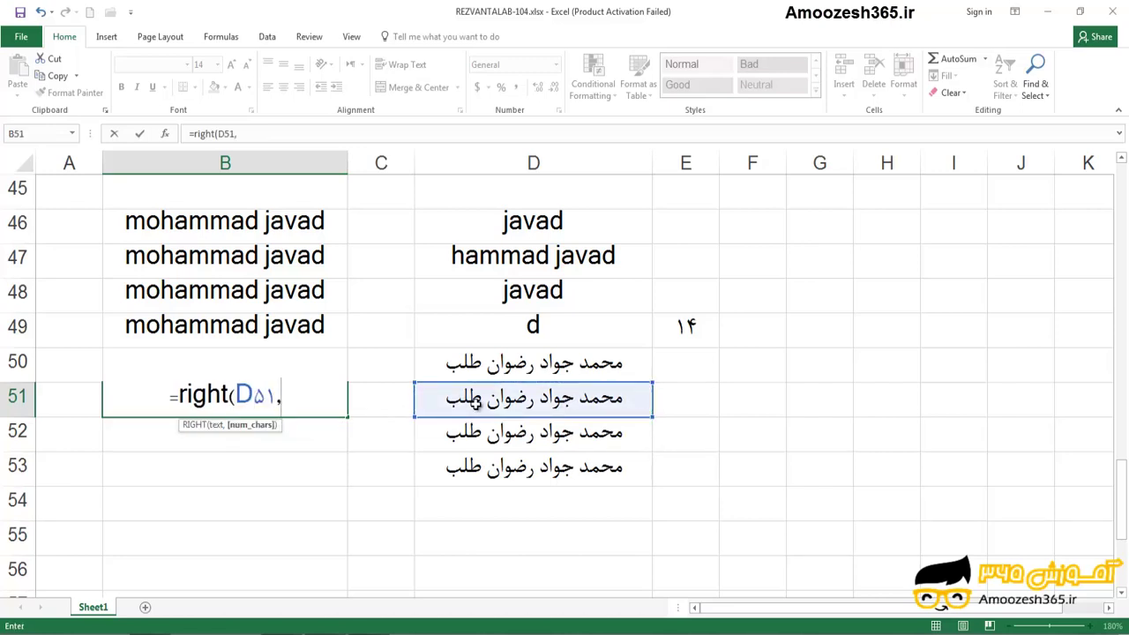
{"action": "type", "text": "len("}
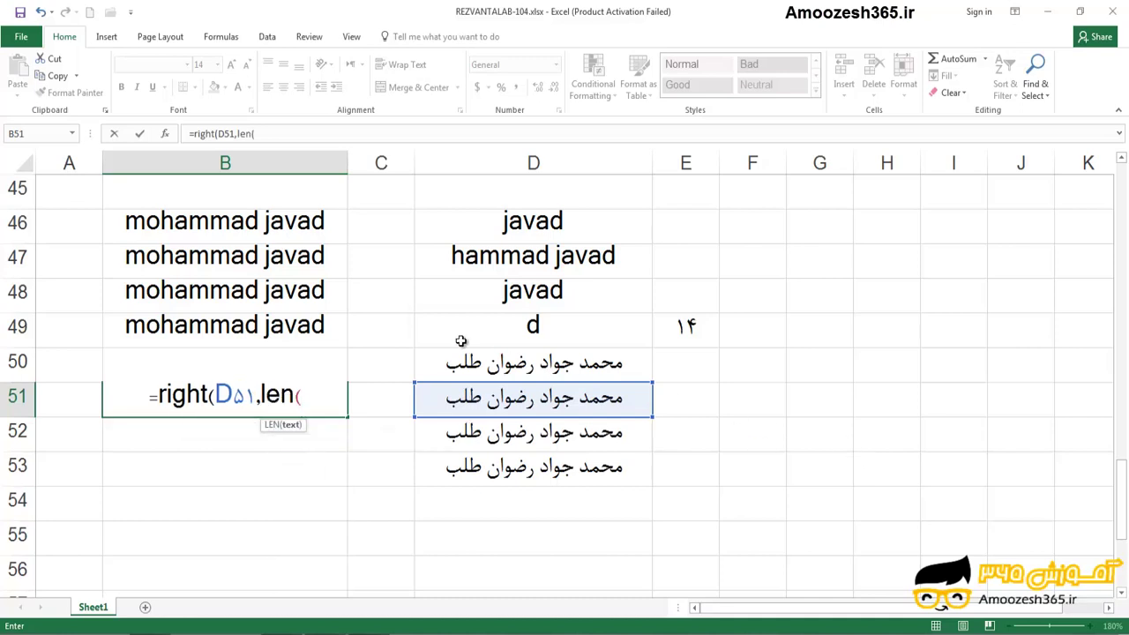
{"action": "left_click", "coordinate": [474, 397]}
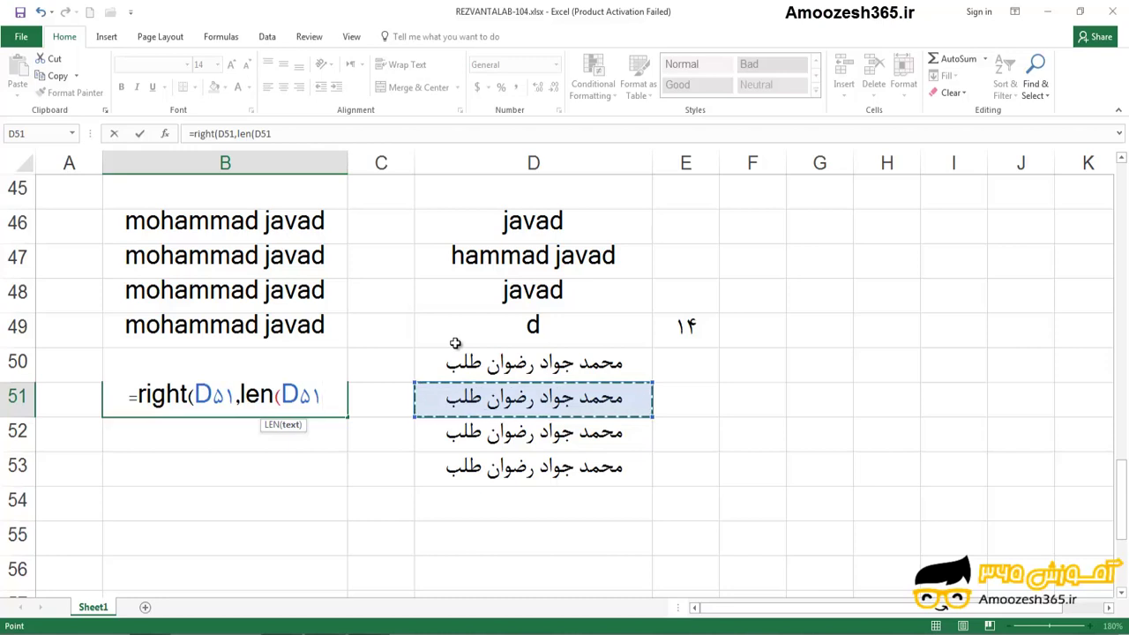
{"action": "type", "text": "_"}
{"action": "key", "text": "BackSpace"}
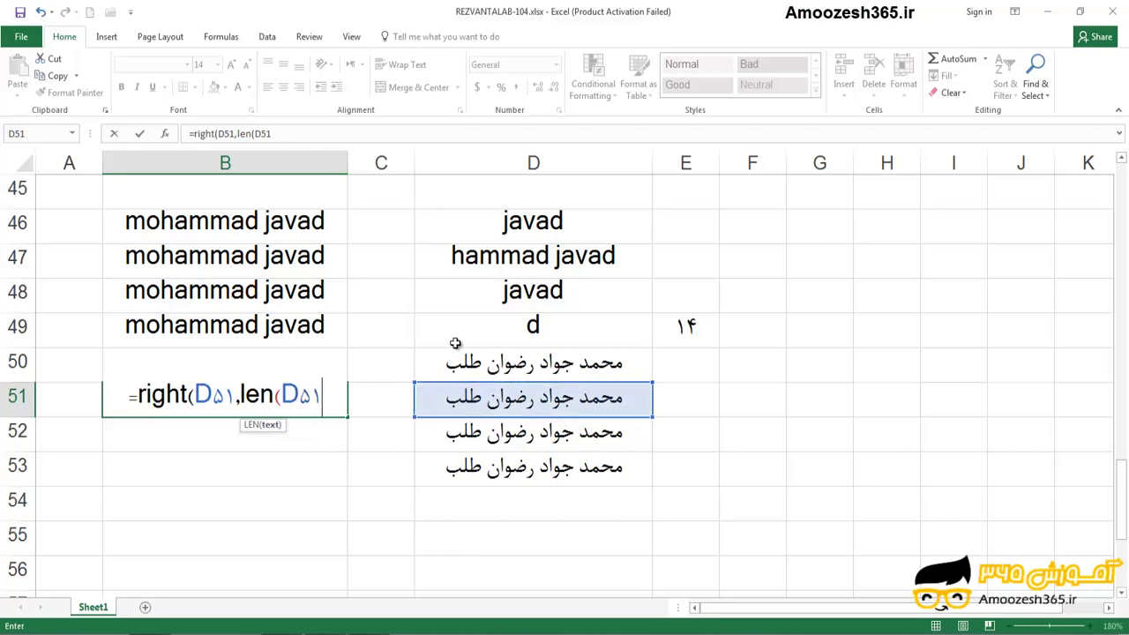
{"action": "type", "text": ")-"}
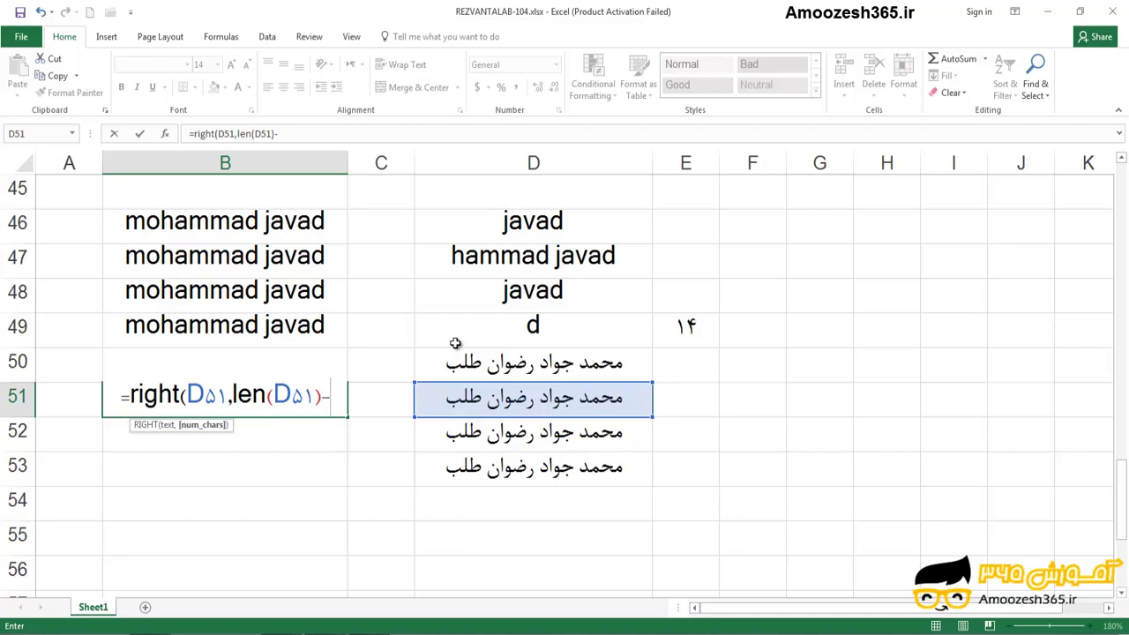
{"action": "type", "text": "3)"}
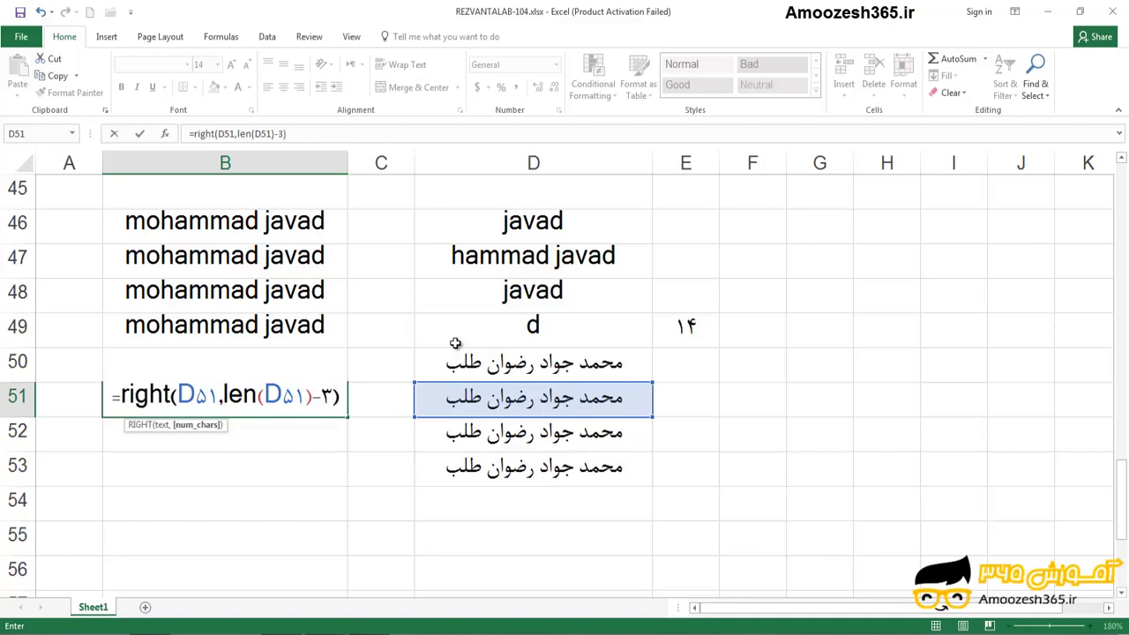
{"action": "key", "text": "Return"}
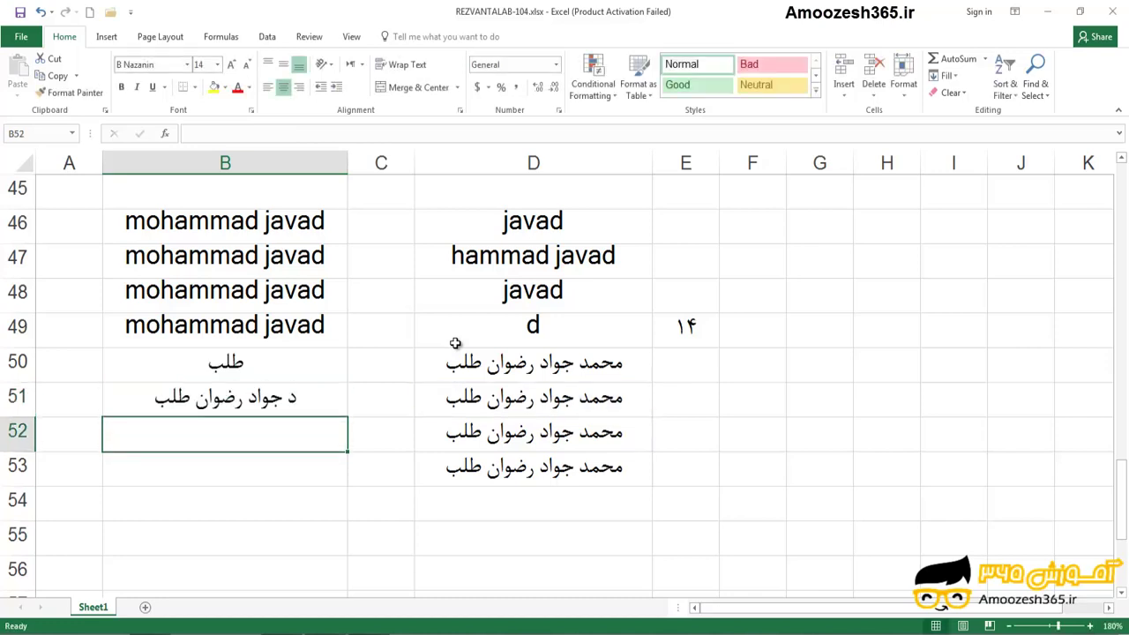
Change the number subtracted from LEN in B51's RIGHT formula to 5
{"action": "left_click", "coordinate": [284, 401]}
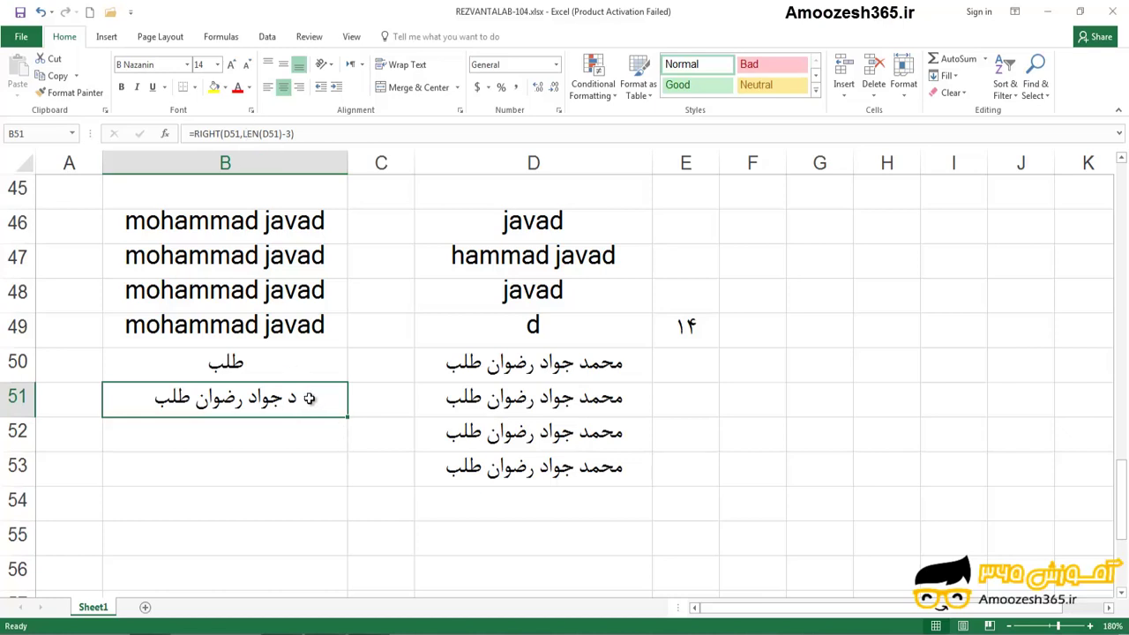
{"action": "left_click", "coordinate": [287, 133]}
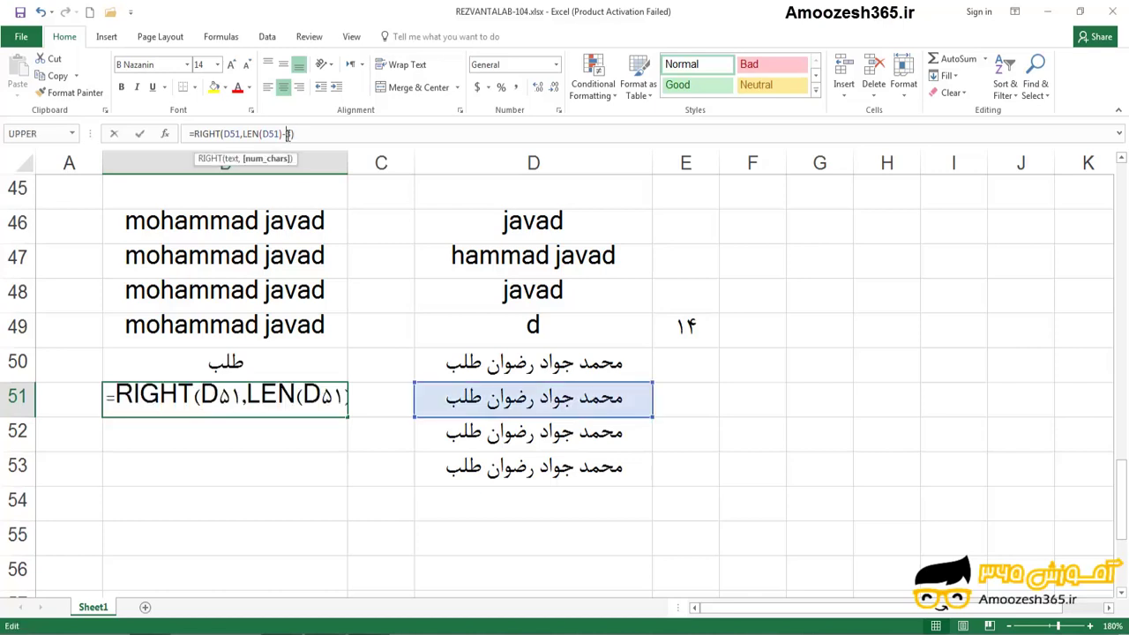
{"action": "key", "text": "BackSpace"}
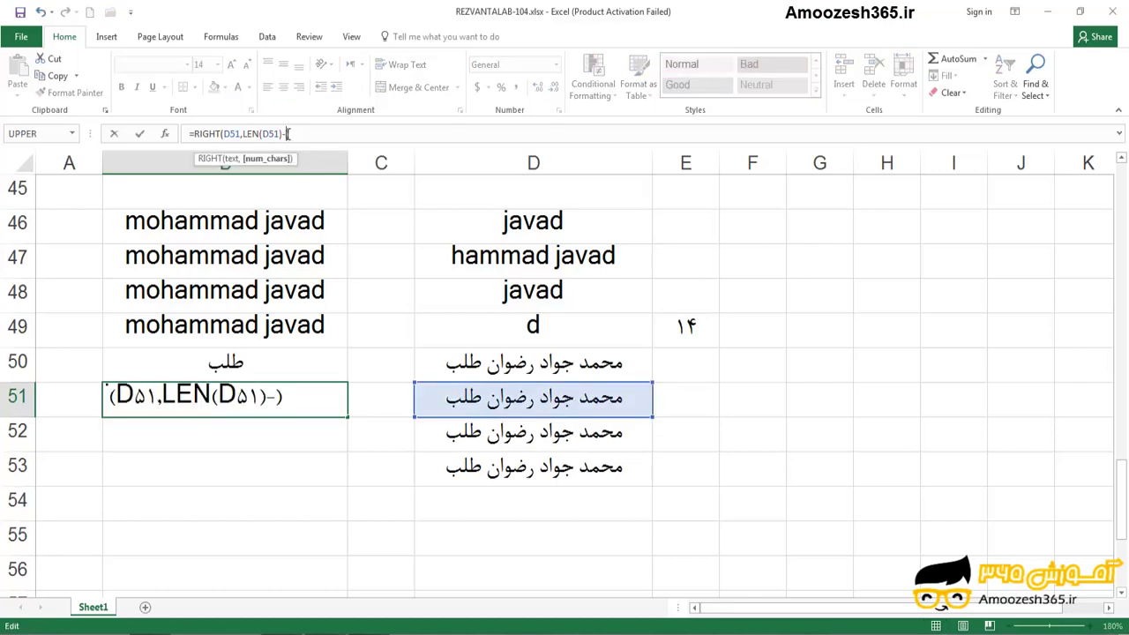
{"action": "type", "text": "5"}
{"action": "key", "text": "Return"}
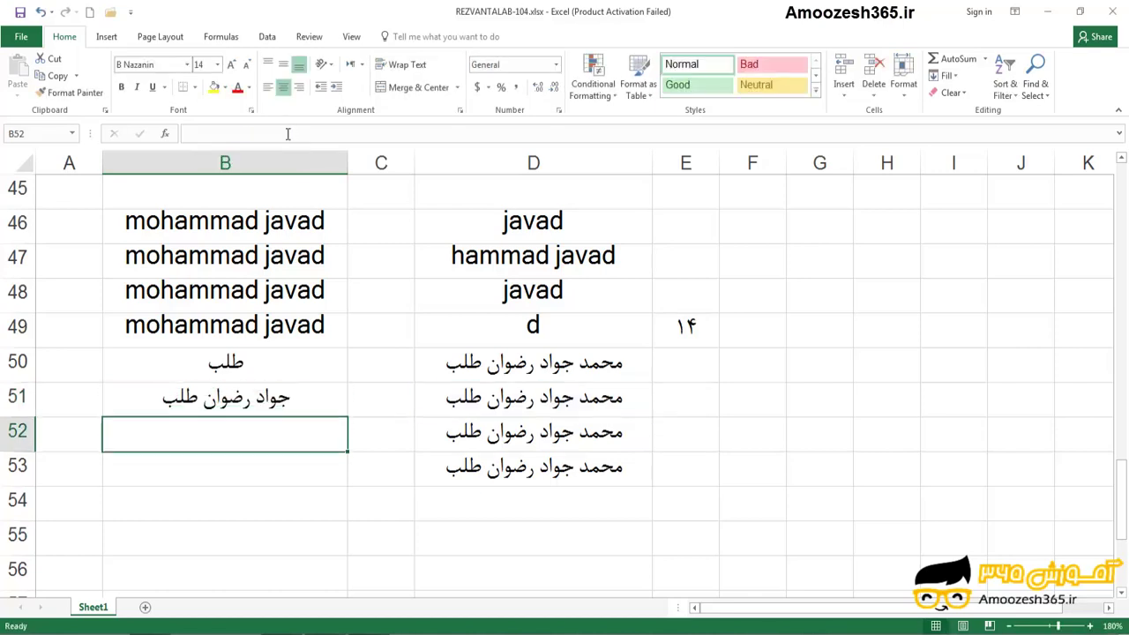
{"action": "left_click", "coordinate": [247, 402]}
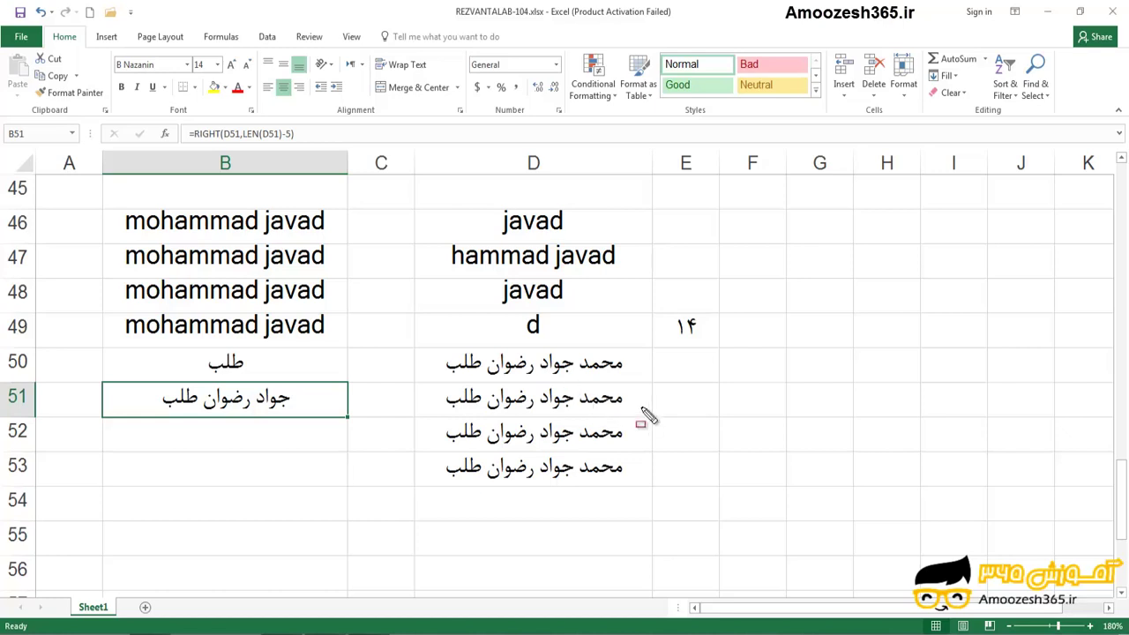
{"action": "mouse_move", "coordinate": [573, 388]}
{"action": "left_mouse_down"}
{"action": "mouse_move", "coordinate": [507, 415]}
{"action": "mouse_move", "coordinate": [437, 416]}
{"action": "left_mouse_up"}
{"action": "left_click_drag", "start_coordinate": [192, 124], "coordinate": [221, 143]}
Copy the formula from B51 and paste it into cells B52:B53
{"action": "right_click", "coordinate": [291, 401]}
{"action": "left_click", "coordinate": [339, 114]}
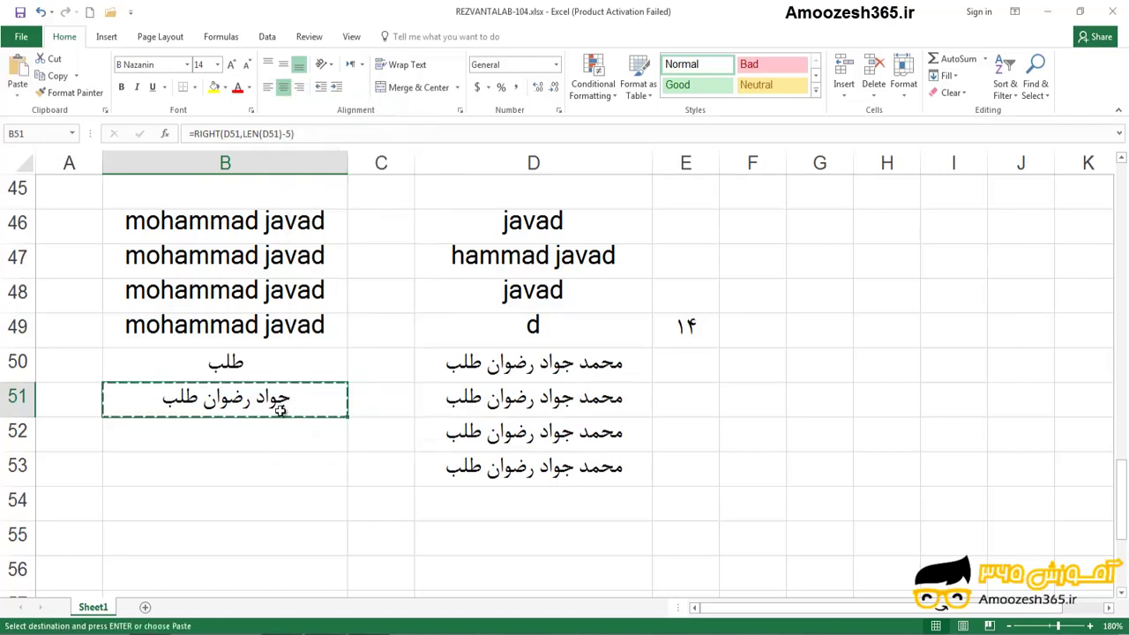
{"action": "left_click_drag", "start_coordinate": [278, 433], "coordinate": [284, 466]}
{"action": "right_click", "coordinate": [285, 471]}
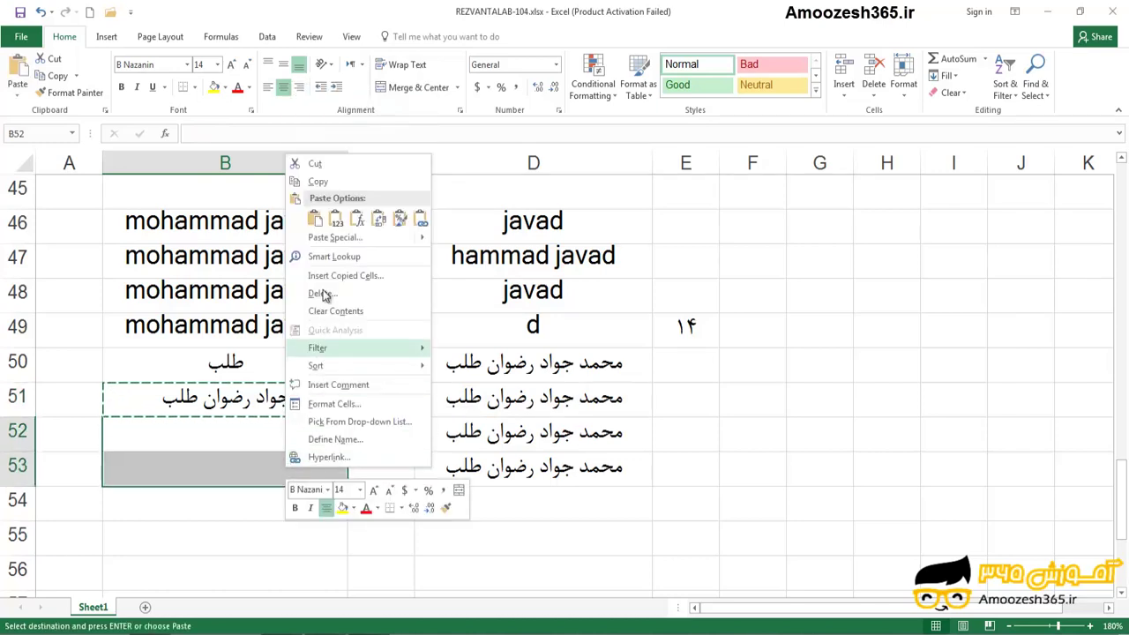
{"action": "left_click", "coordinate": [315, 219]}
{"action": "key", "text": "Escape"}
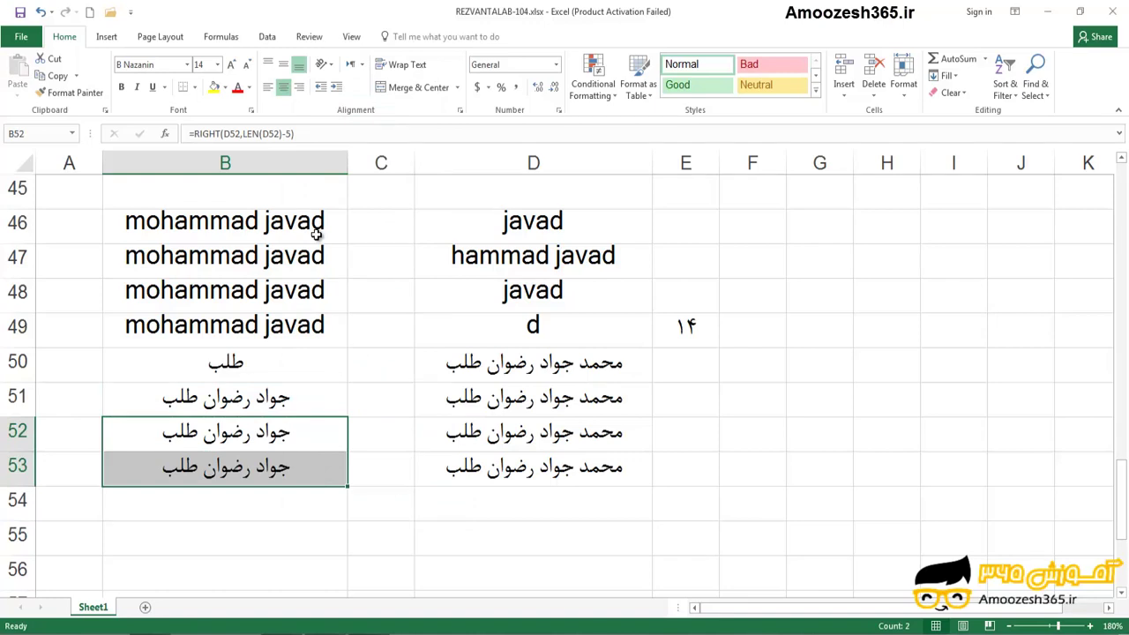
Change the number subtracted from LEN in B52's RIGHT formula to 10
{"action": "left_click", "coordinate": [231, 431]}
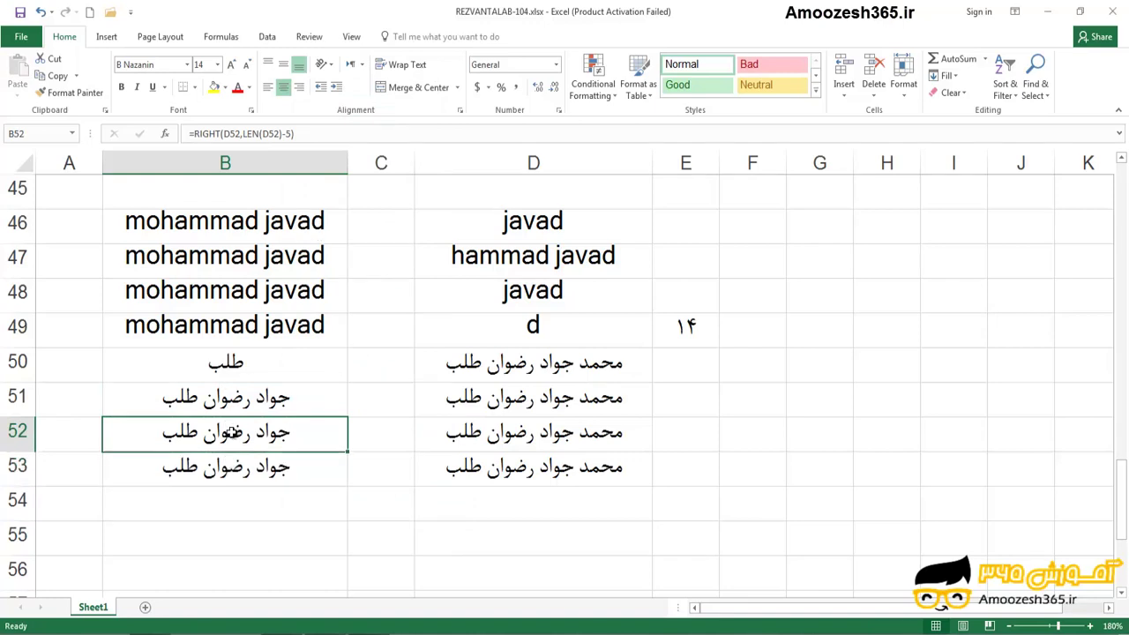
{"action": "left_click", "coordinate": [289, 135]}
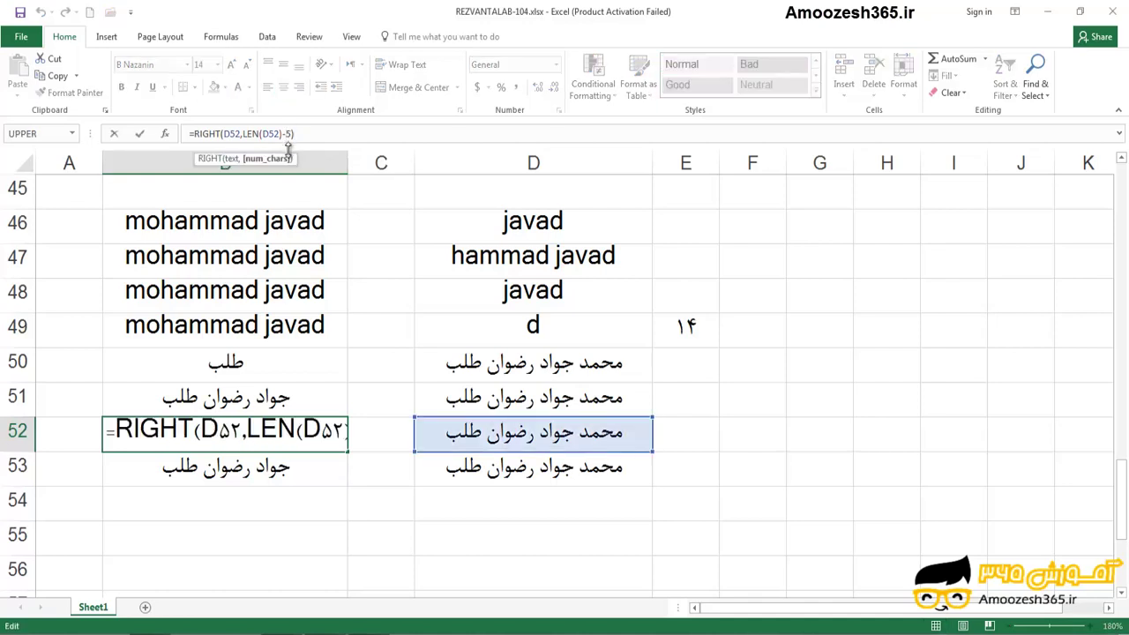
{"action": "key", "text": "BackSpace"}
{"action": "type", "text": "10"}
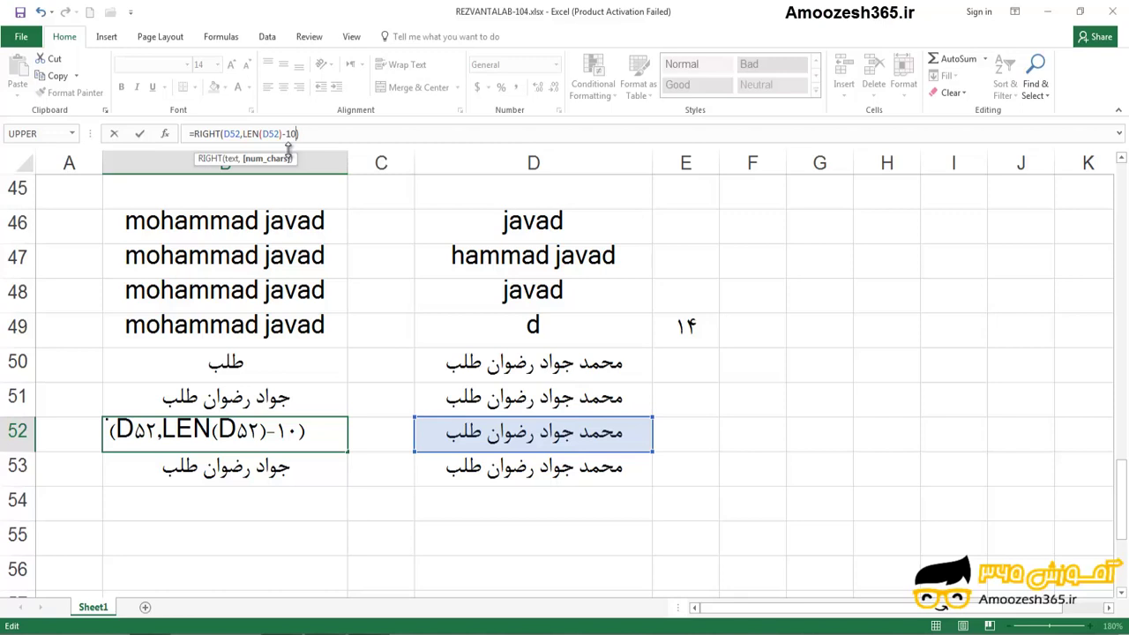
{"action": "key", "text": "Return"}
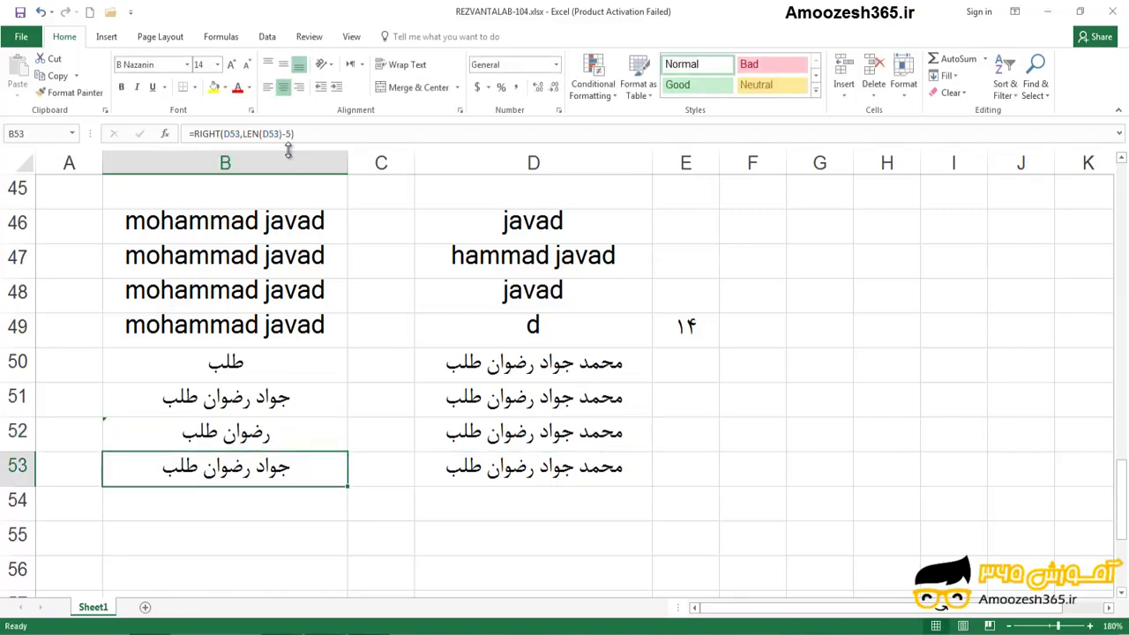
{"action": "left_click", "coordinate": [251, 441]}
{"action": "left_click", "coordinate": [255, 472]}
{"action": "left_click", "coordinate": [264, 435]}
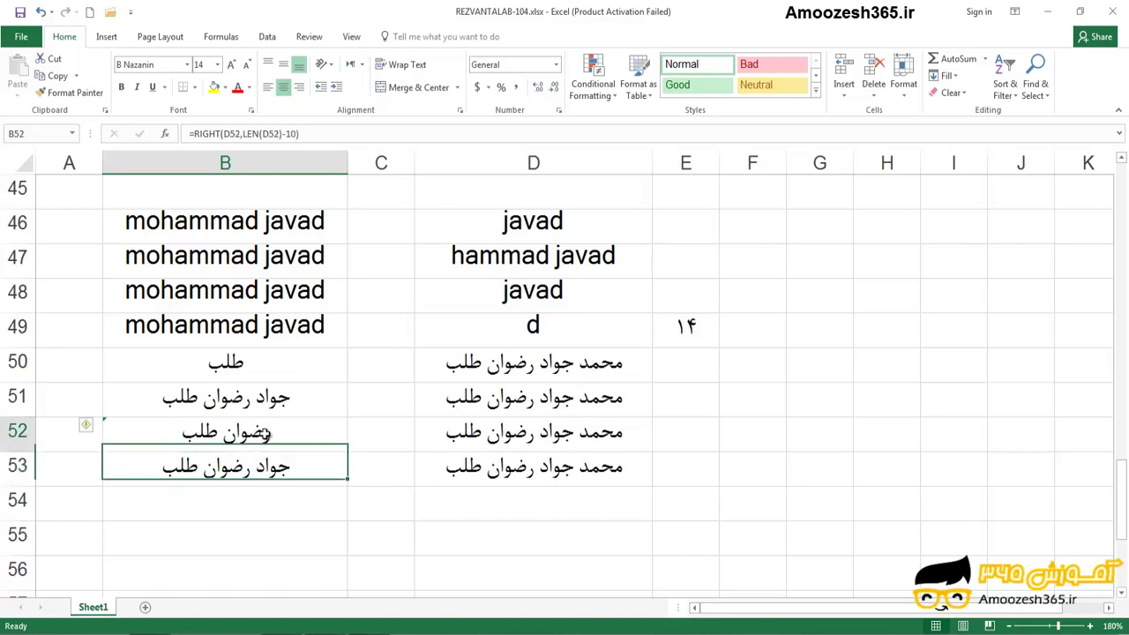
Change the number subtracted from LEN in B53's RIGHT formula to 16
{"action": "left_click", "coordinate": [264, 470]}
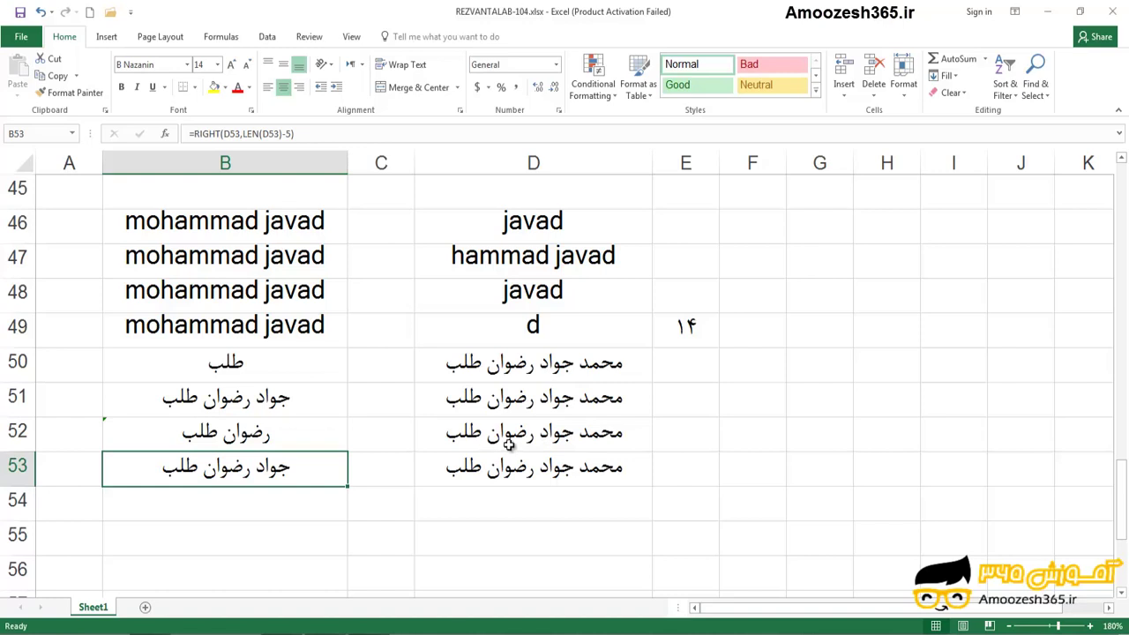
{"action": "left_click", "coordinate": [287, 136]}
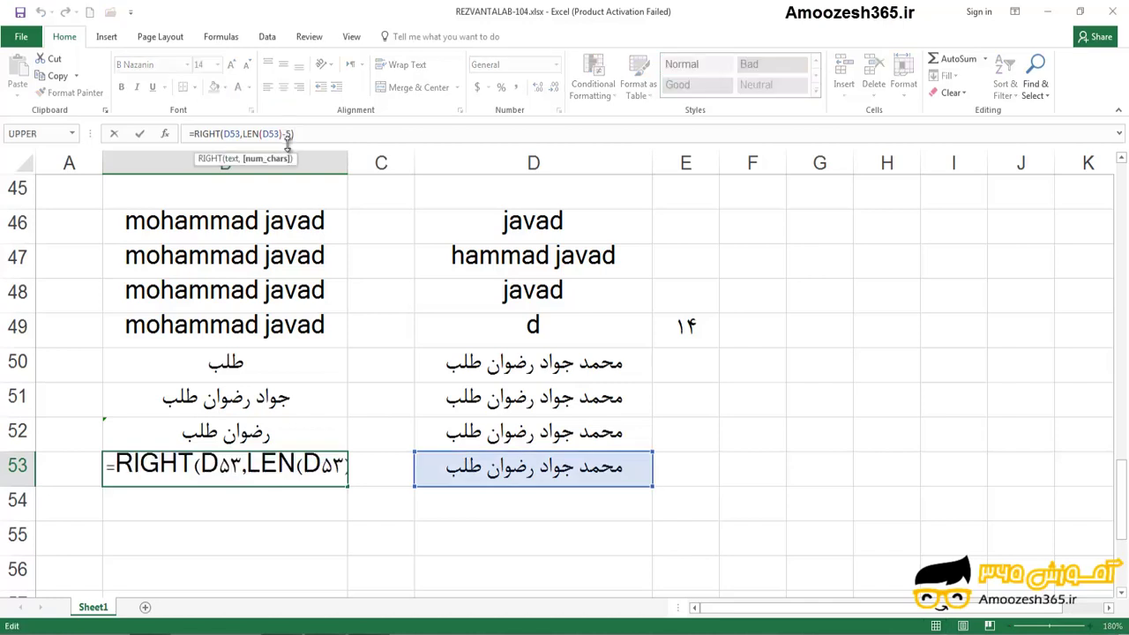
{"action": "key", "text": "BackSpace"}
{"action": "type", "text": "16"}
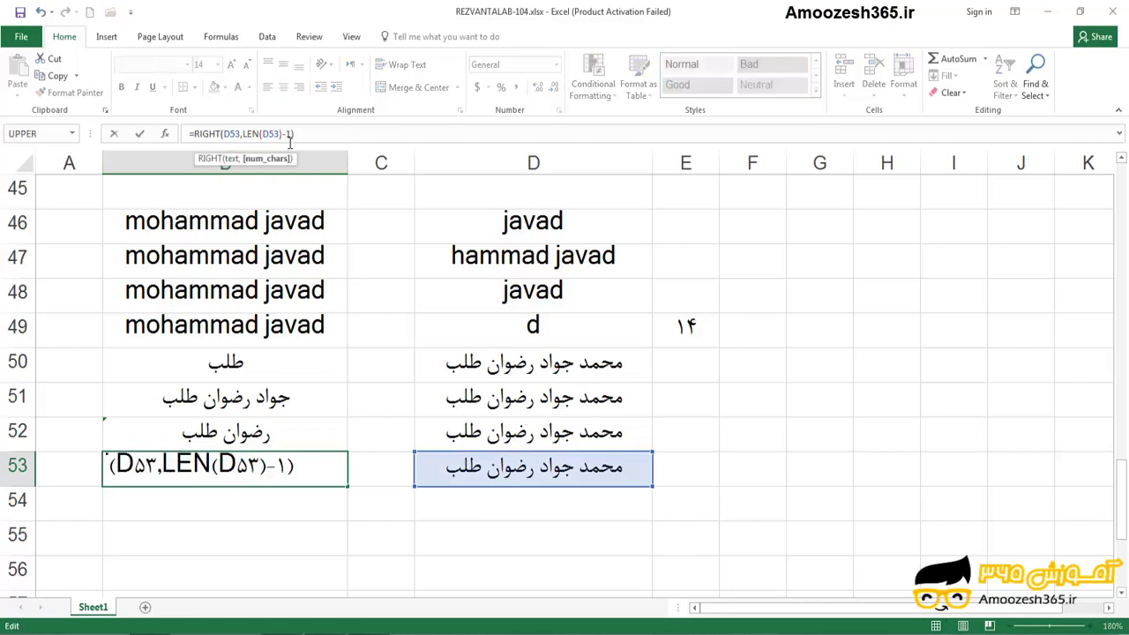
{"action": "key", "text": "Return"}
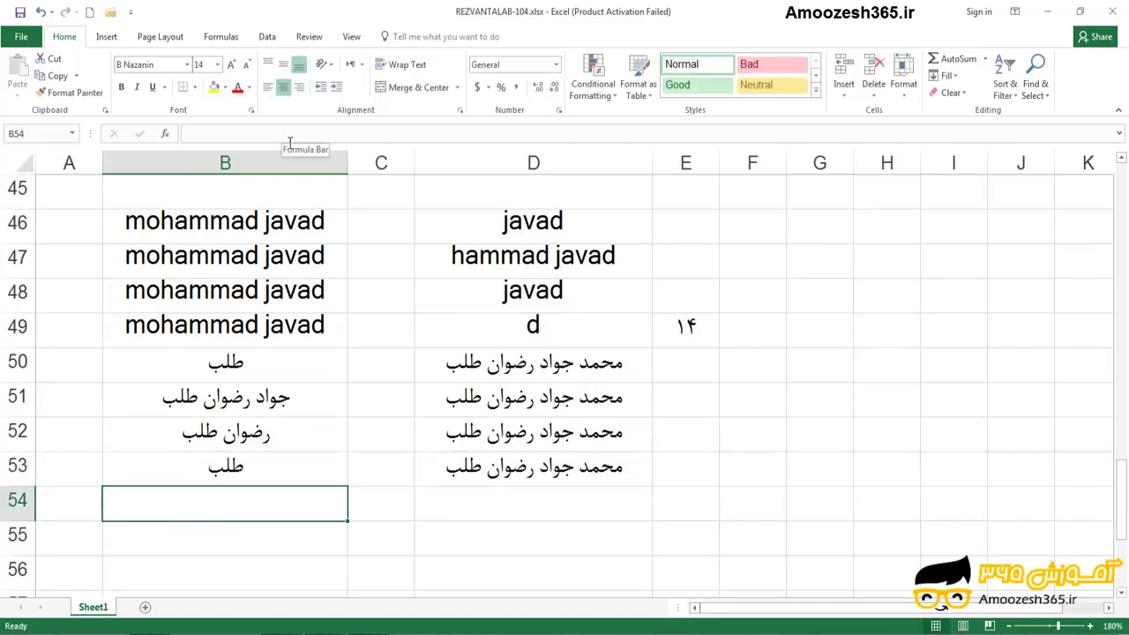
{"action": "left_click", "coordinate": [212, 469]}
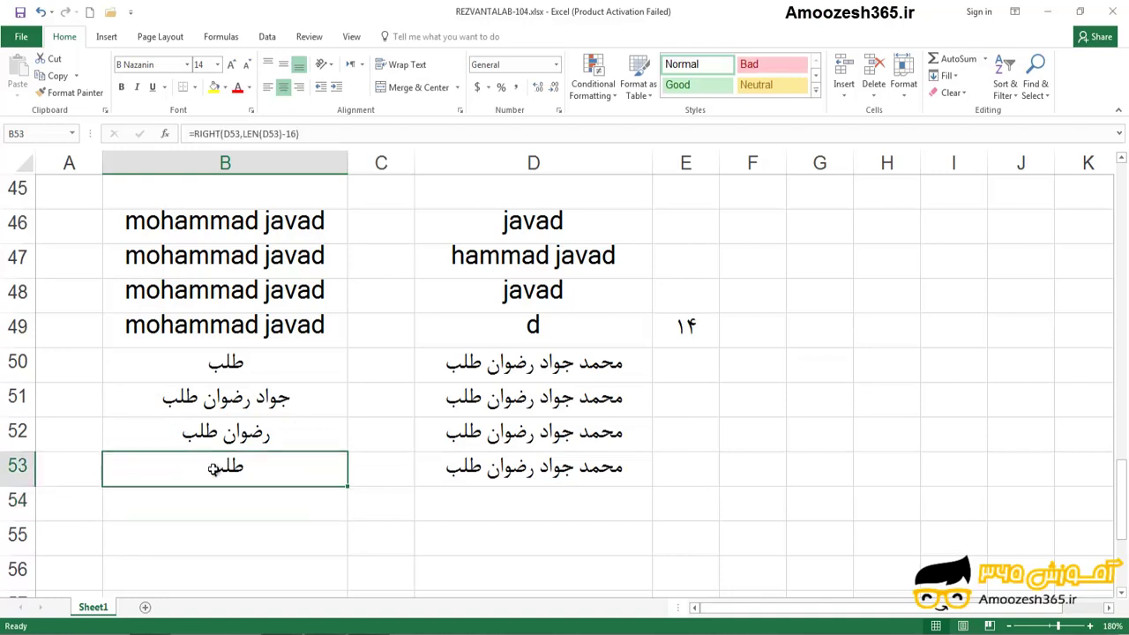
{"action": "double_click", "coordinate": [213, 470]}
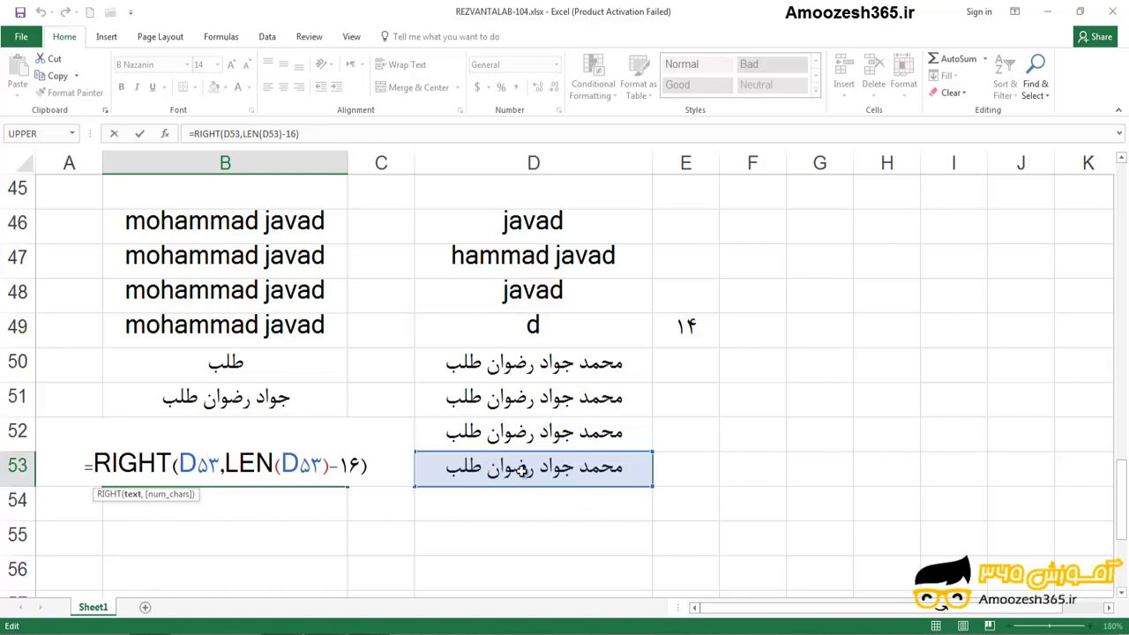
{"action": "key", "text": "ctrl+Return"}
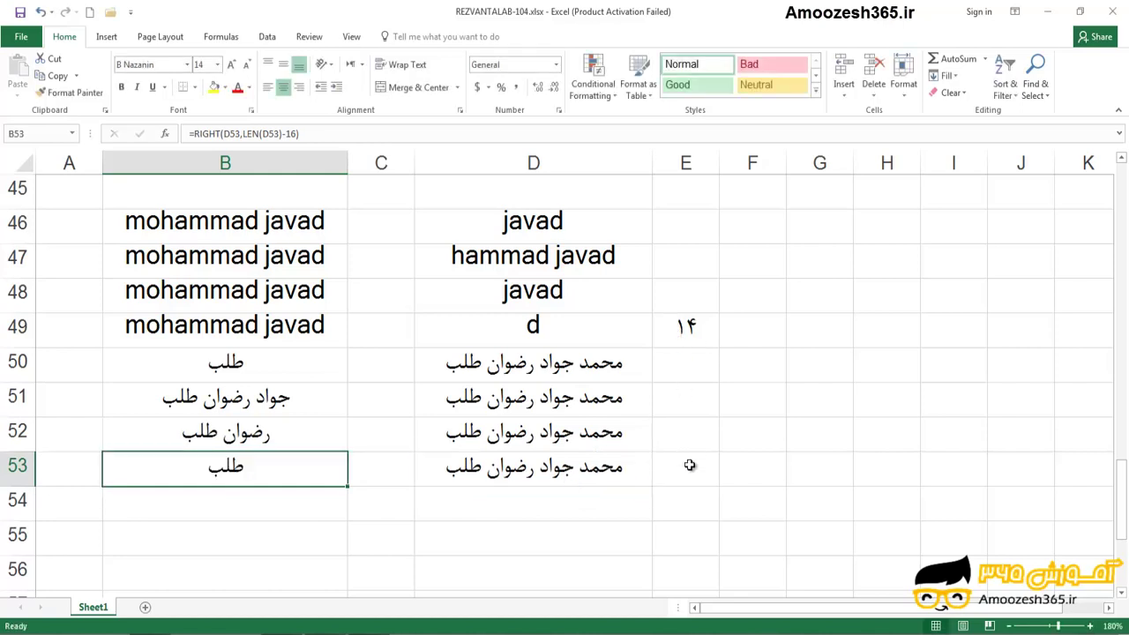
Copy the LEN formula from E49 and paste it into cell E53
{"action": "left_click", "coordinate": [700, 339]}
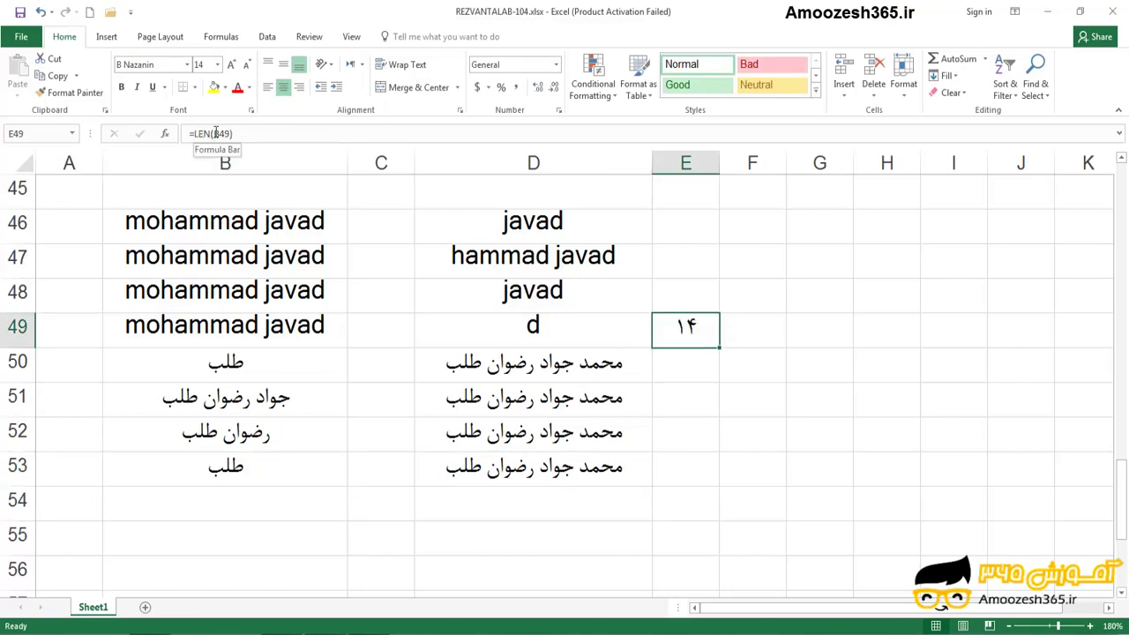
{"action": "right_click", "coordinate": [716, 330]}
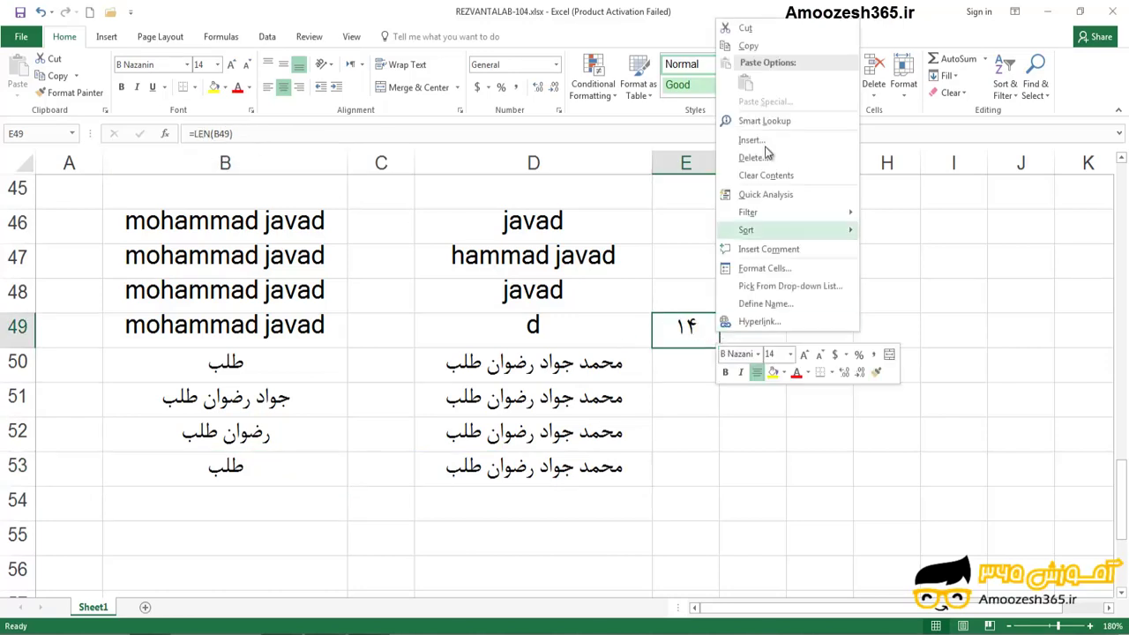
{"action": "left_click", "coordinate": [766, 47]}
{"action": "right_click", "coordinate": [688, 470]}
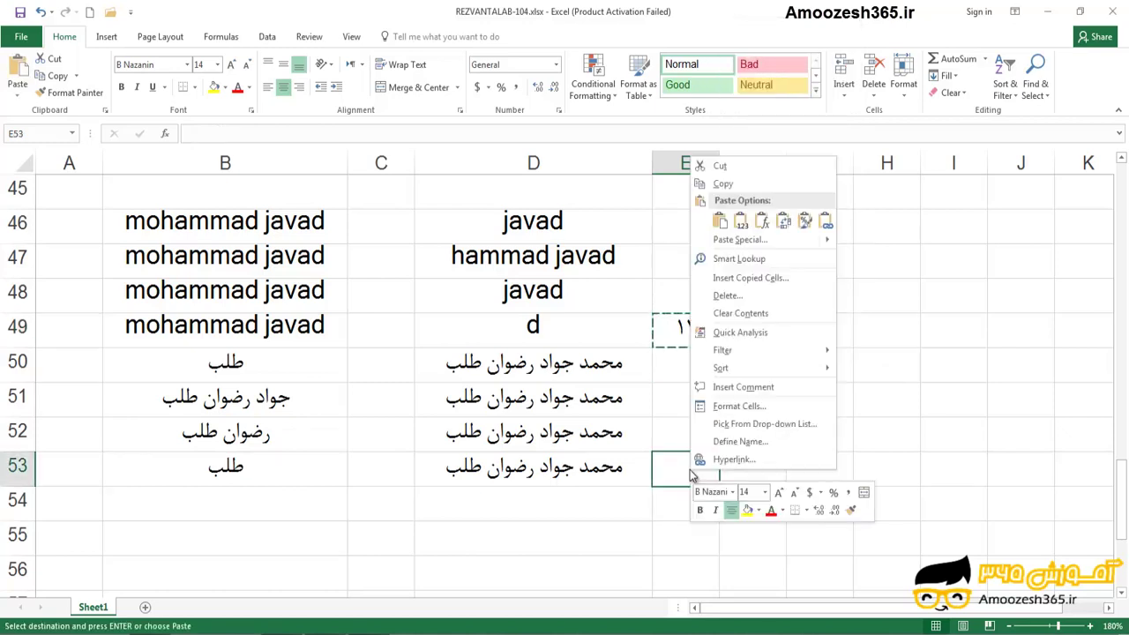
{"action": "left_click", "coordinate": [720, 222]}
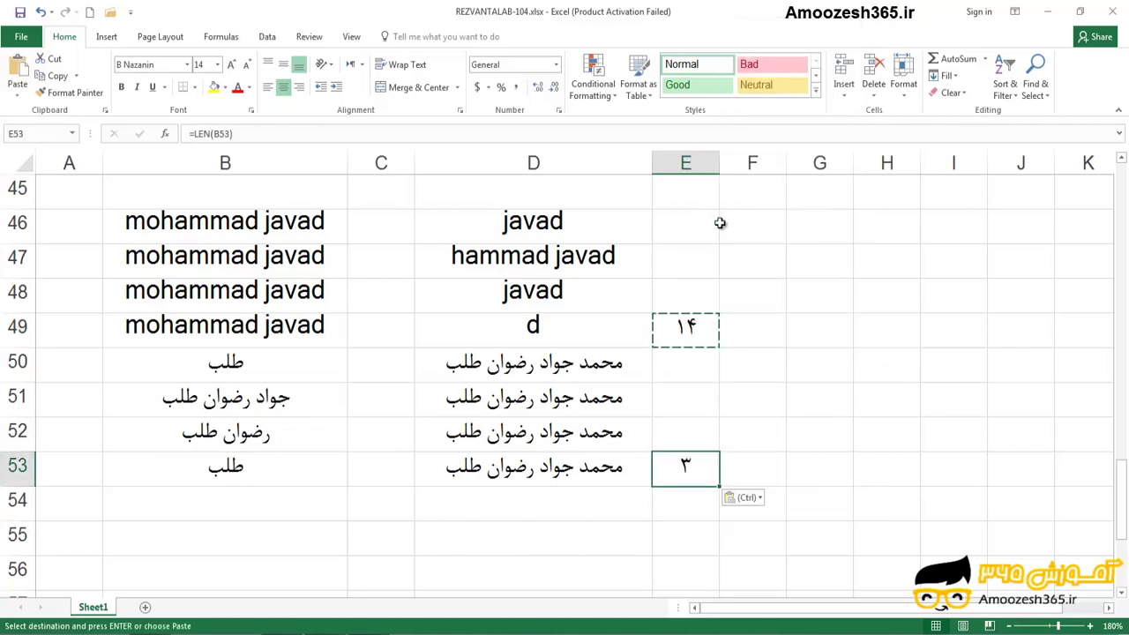
{"action": "key", "text": "Escape"}
Change the reference in E53's LEN formula to D53 so it counts the full text's characters
{"action": "double_click", "coordinate": [686, 468]}
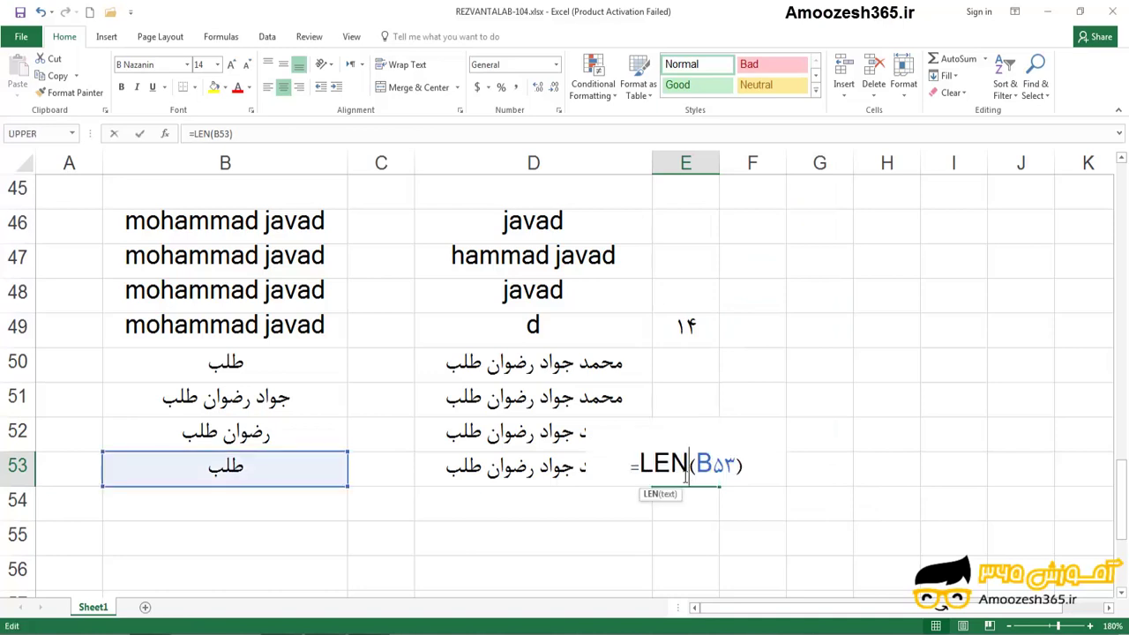
{"action": "left_click_drag", "start_coordinate": [697, 463], "coordinate": [735, 463]}
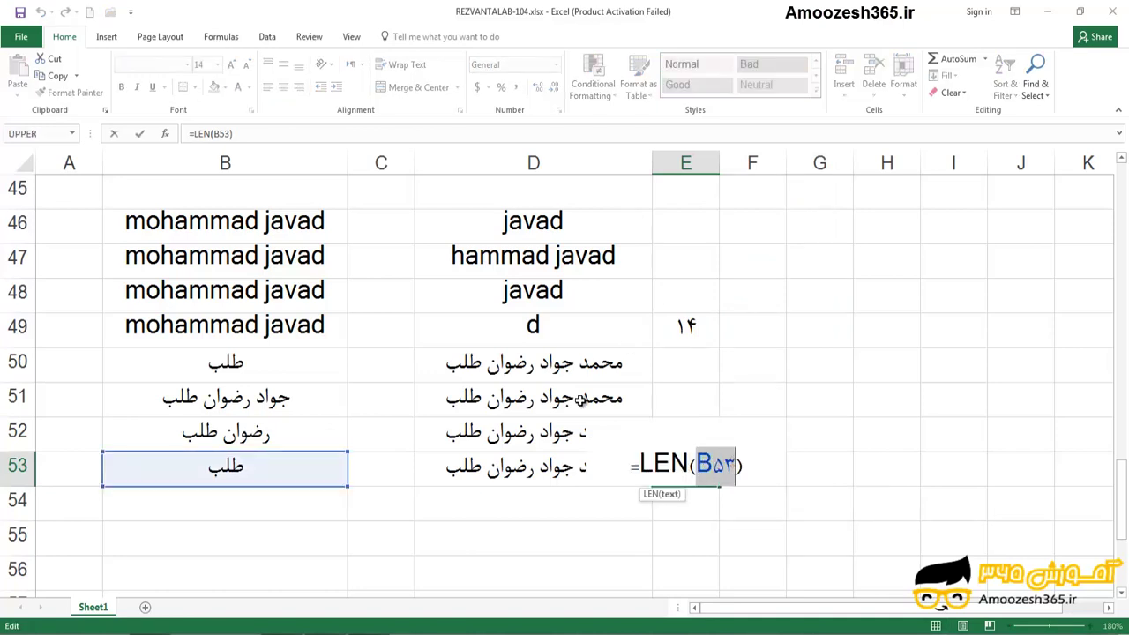
{"action": "left_click", "coordinate": [534, 469]}
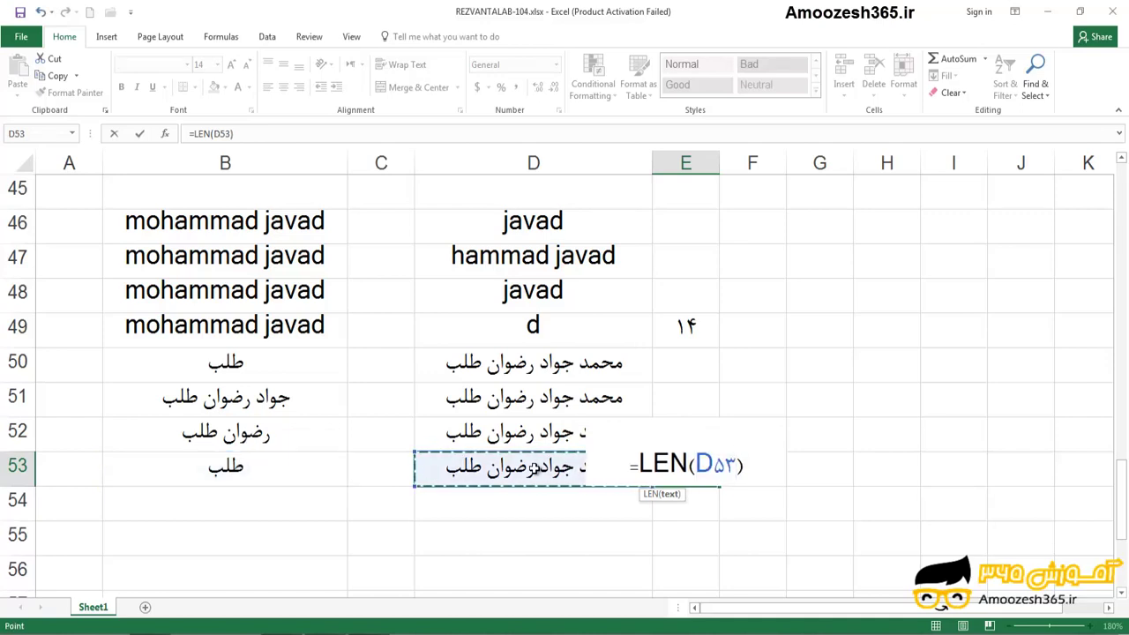
{"action": "key", "text": "Return"}
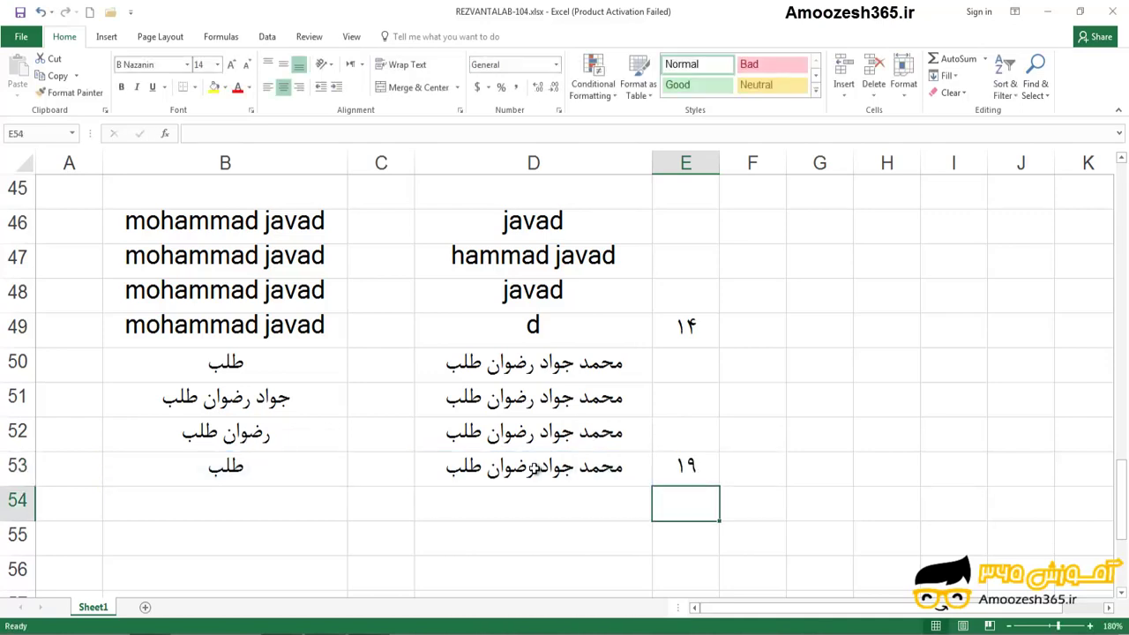
{"action": "left_click", "coordinate": [686, 465]}
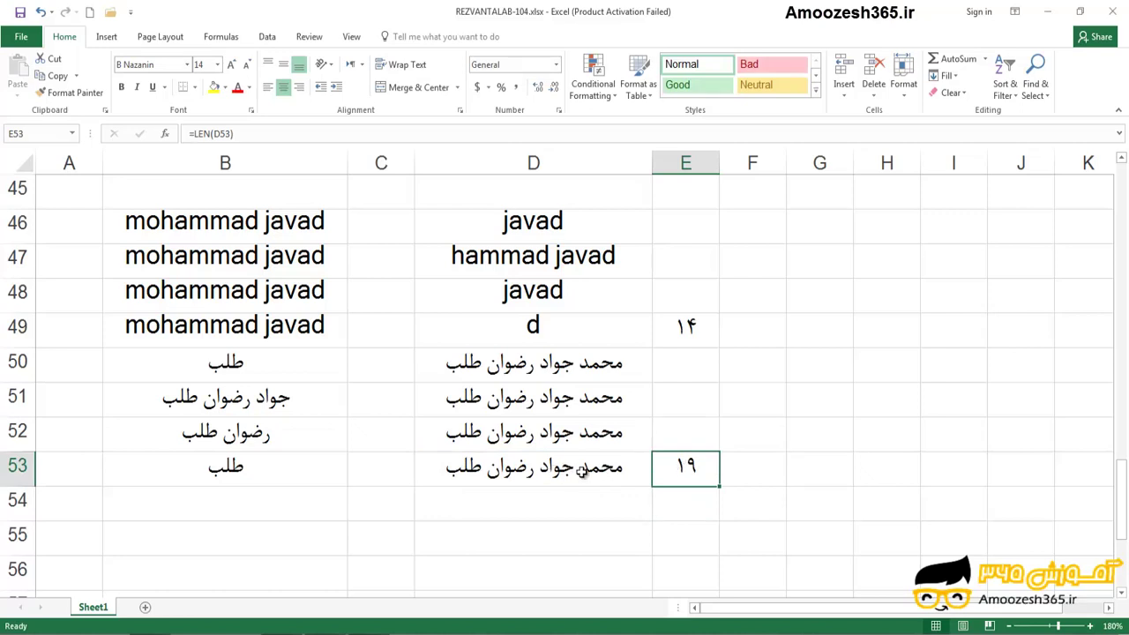
Examine B53's RIGHT formula and compare its subtracted character count with the leading text in D53
{"action": "left_click", "coordinate": [277, 462]}
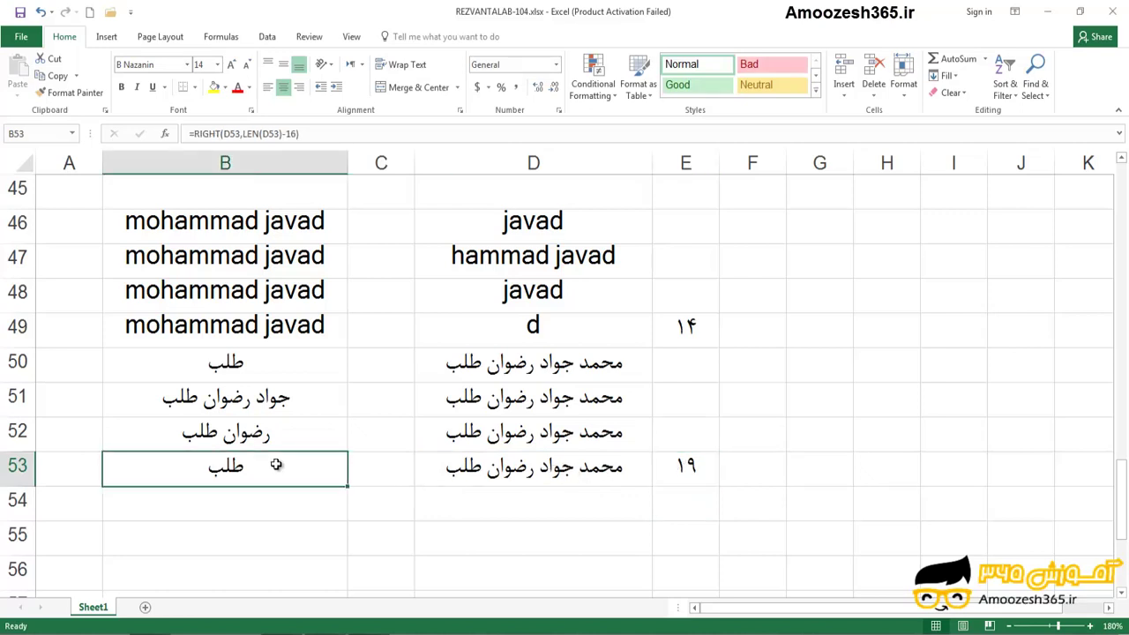
{"action": "double_click", "coordinate": [276, 465]}
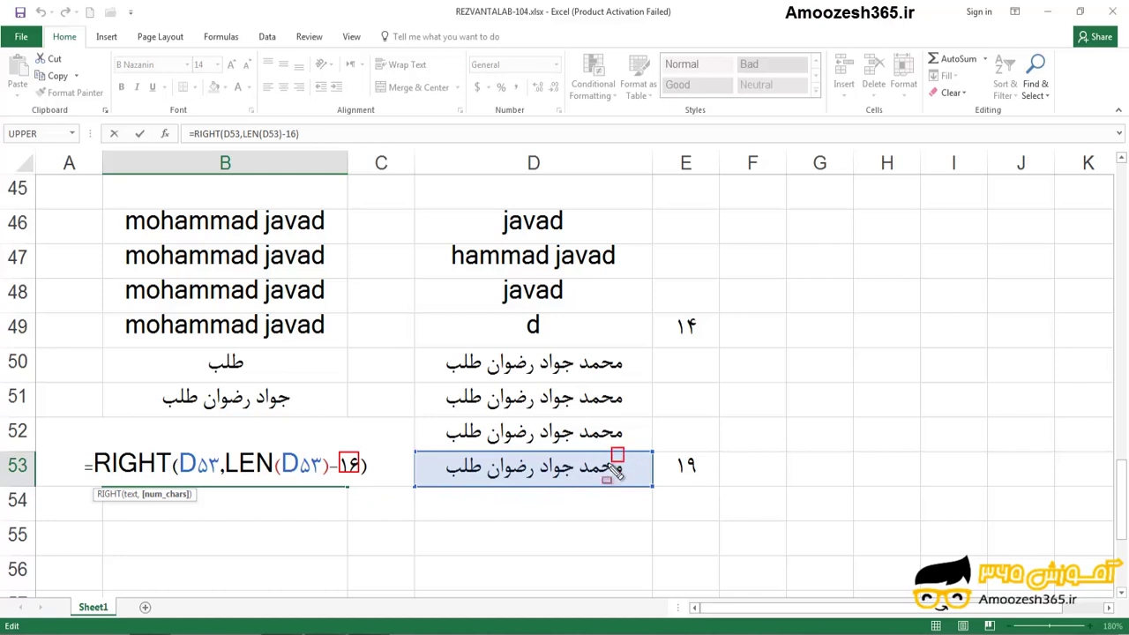
{"action": "left_click_drag", "start_coordinate": [617, 470], "coordinate": [487, 492]}
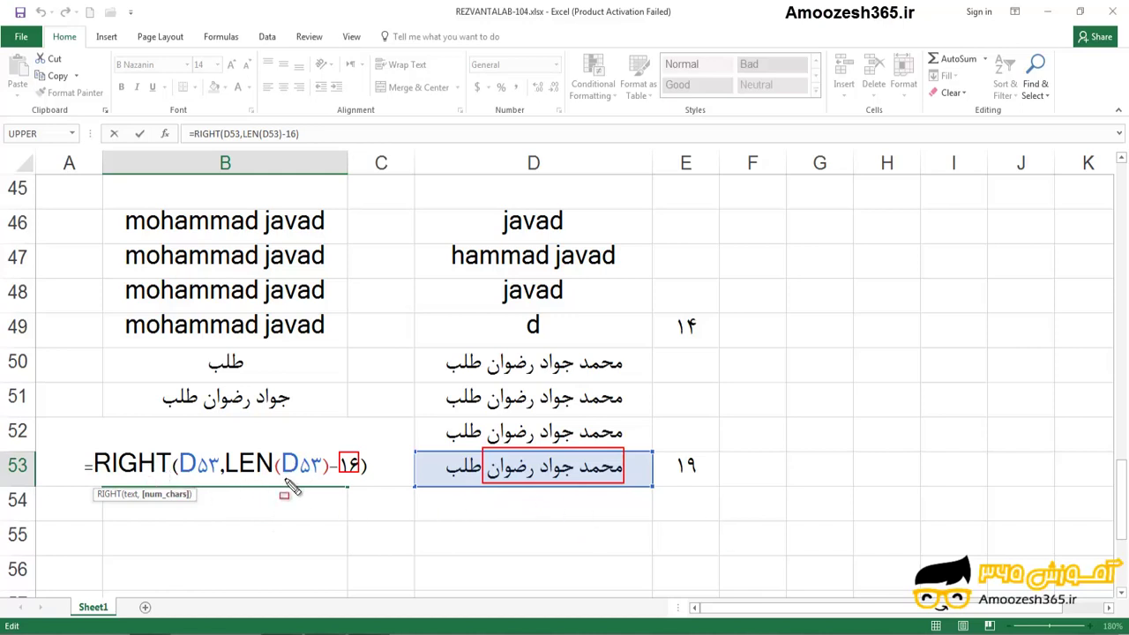
{"action": "key", "text": "Escape"}
{"action": "key", "text": "ctrl+Return"}
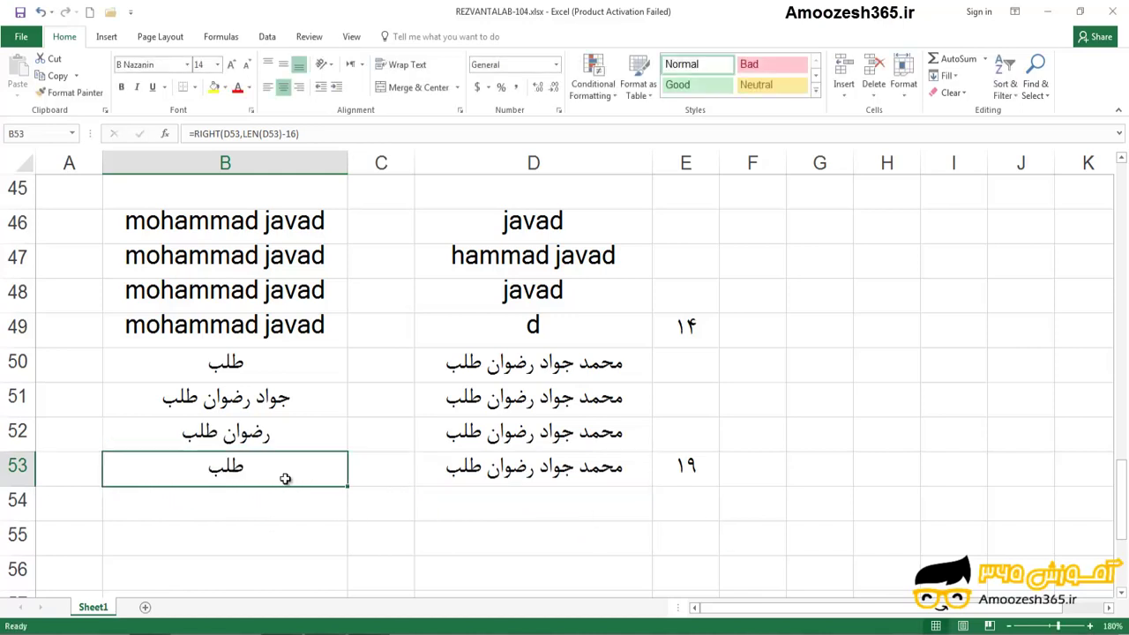